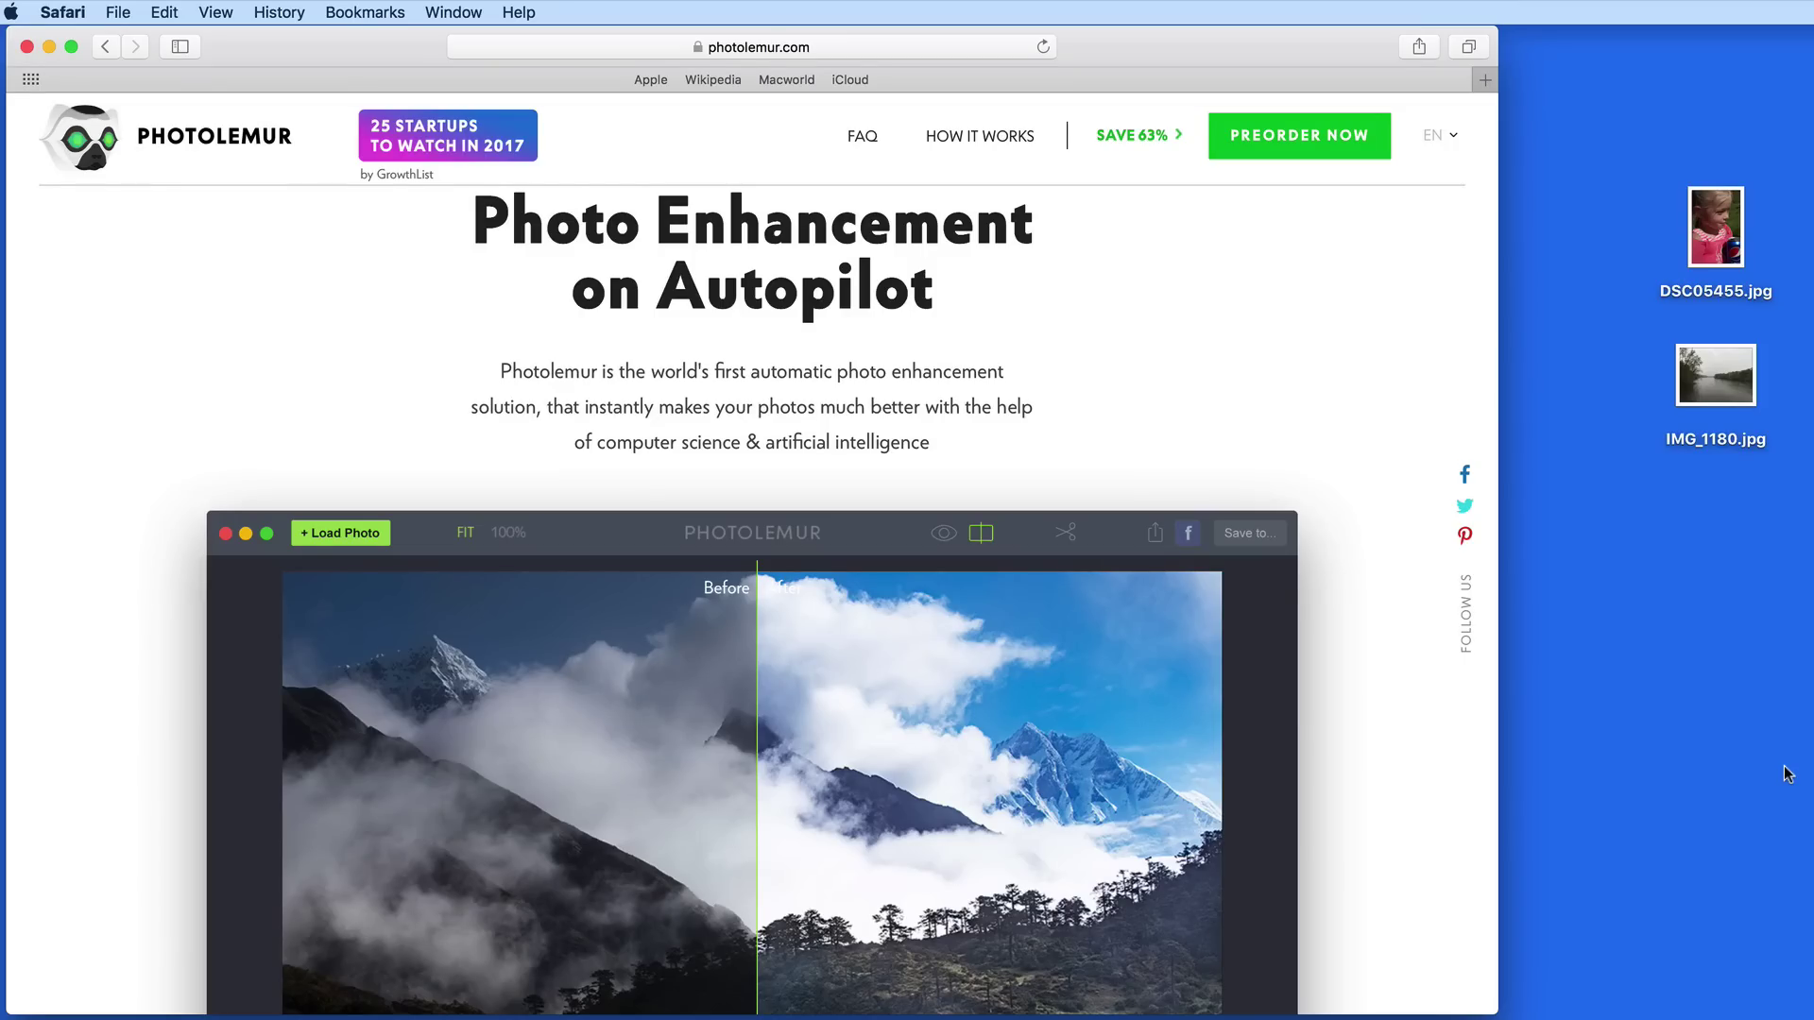
# Scroll the Photolemur homepage down to the mountain before/after demo and thumbnail strip
pyautogui.scroll(-5, 1375, 801)
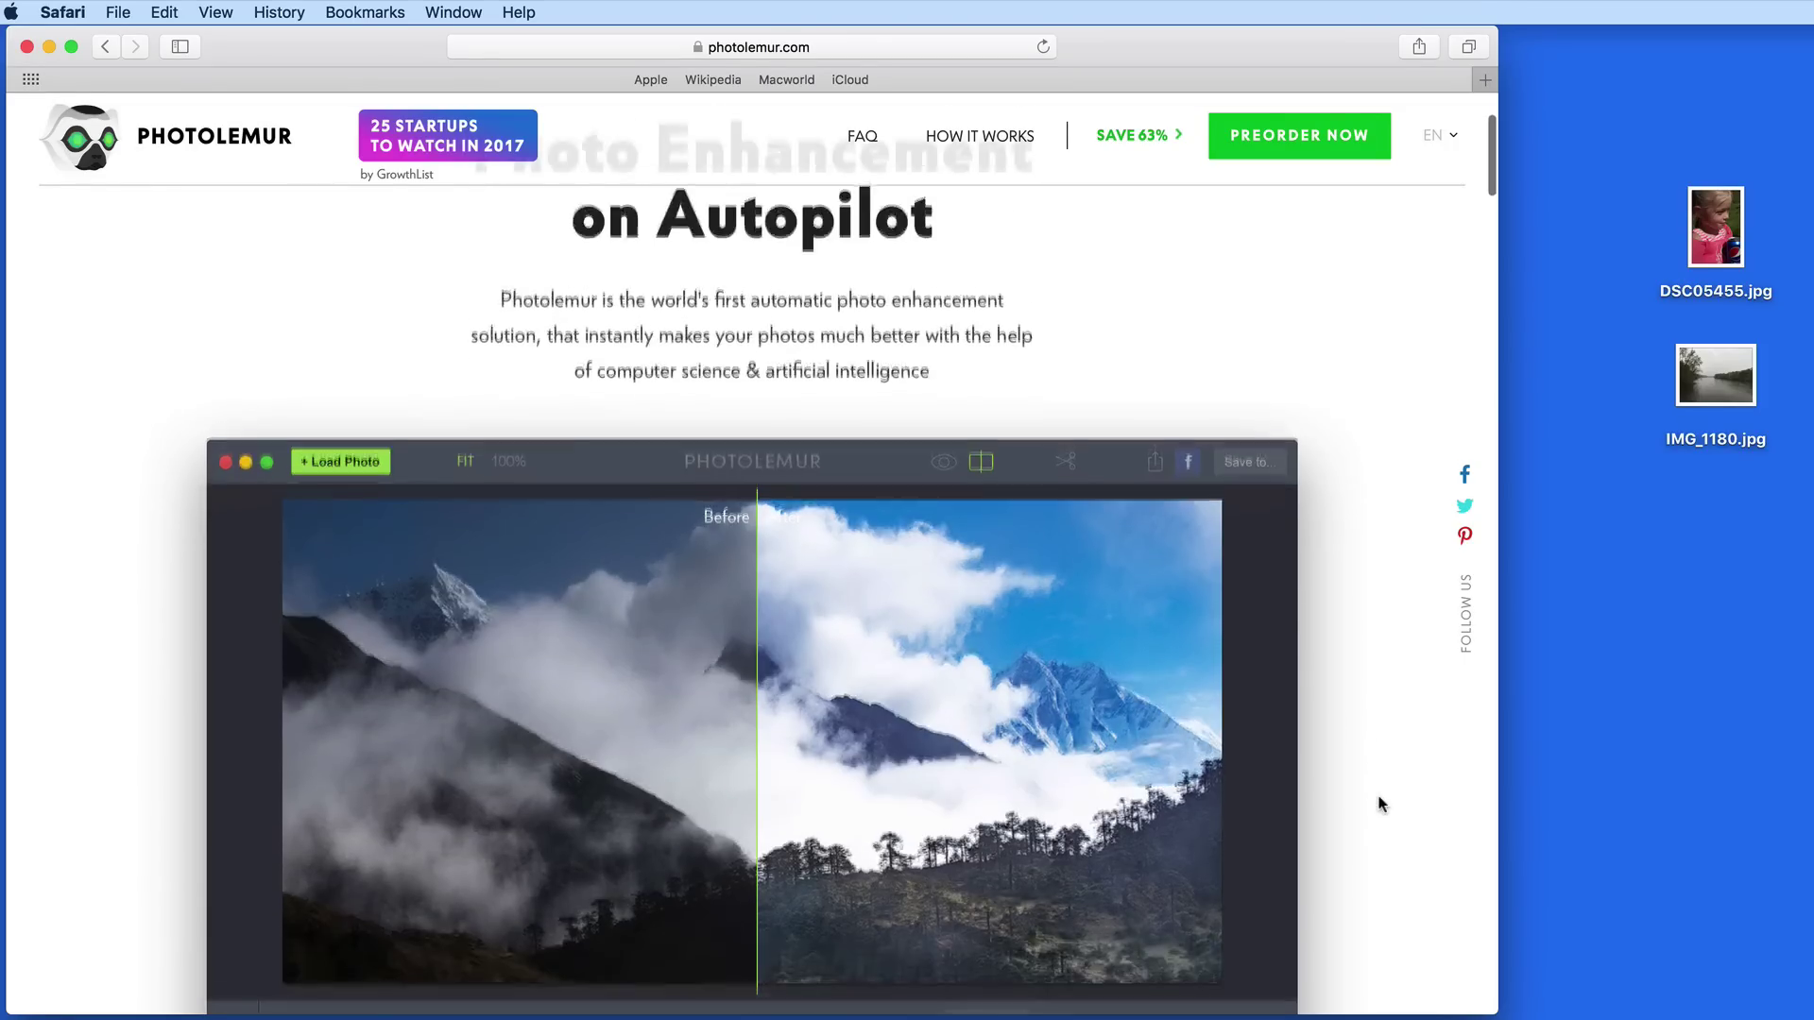
pyautogui.scroll(-1, 1380, 803)
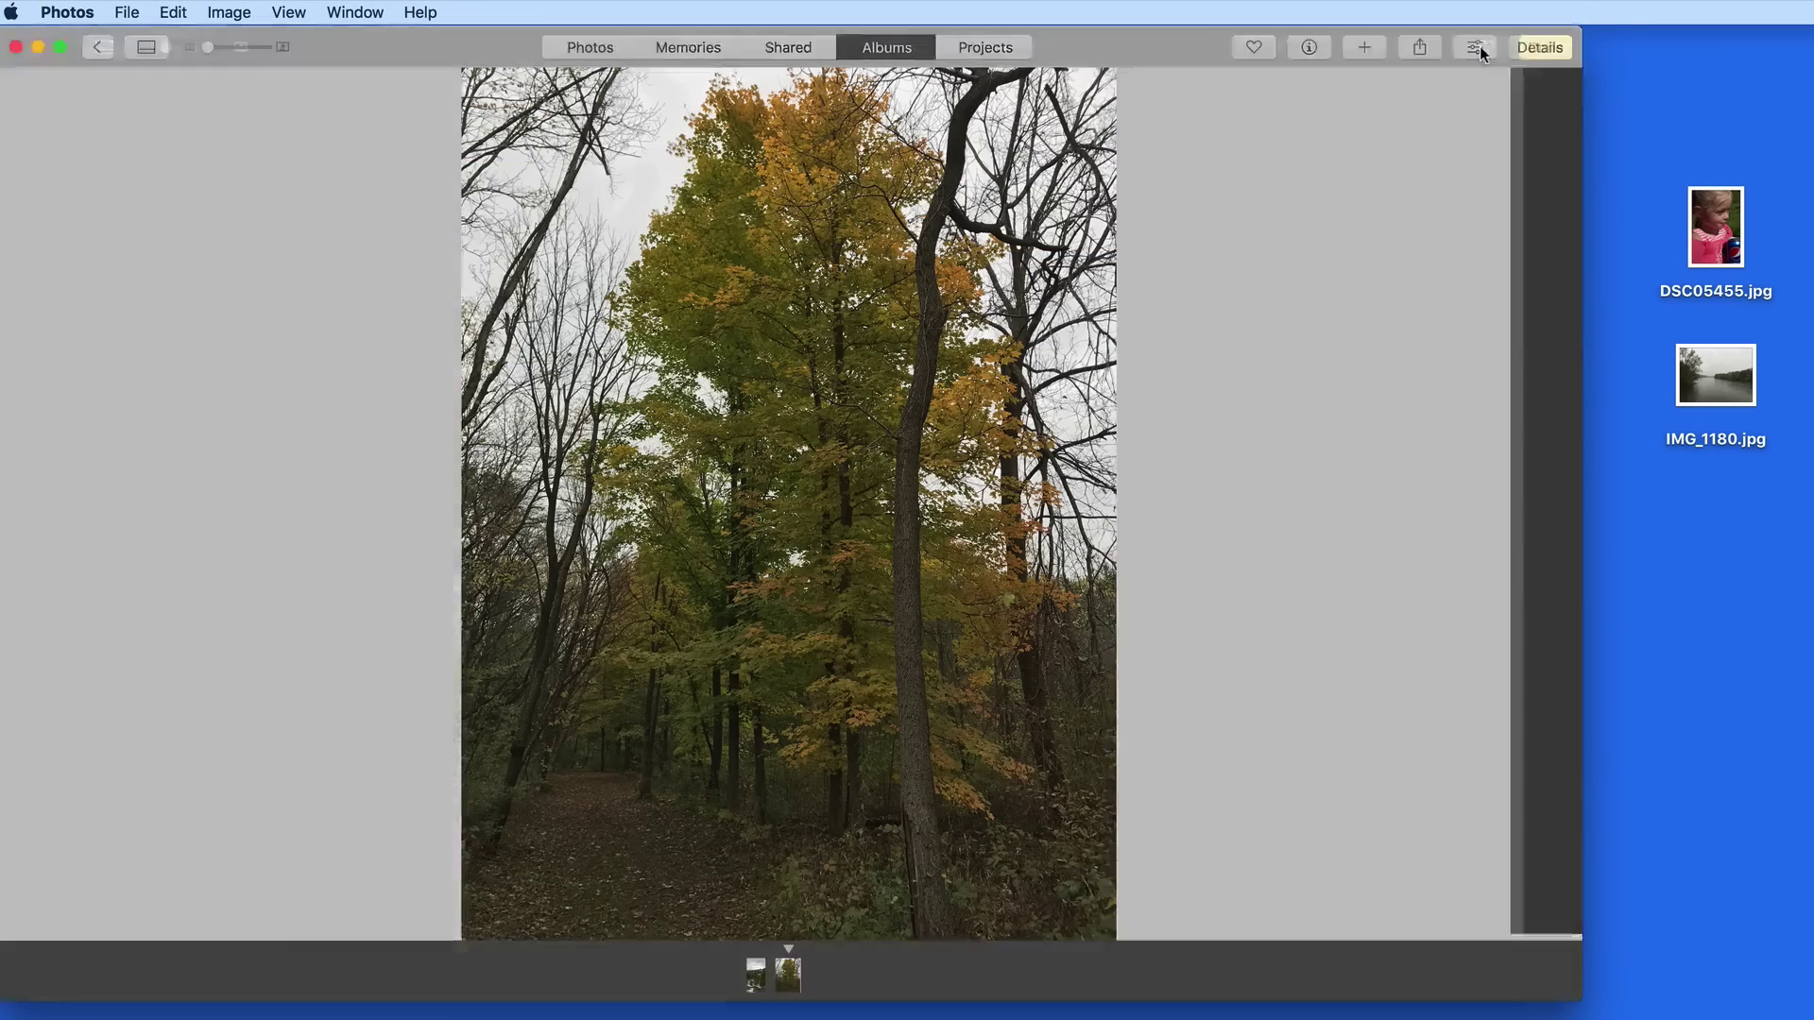
# Try Photos' Enhance on the forest photo, then revert it to the original
pyautogui.click(1477, 47)
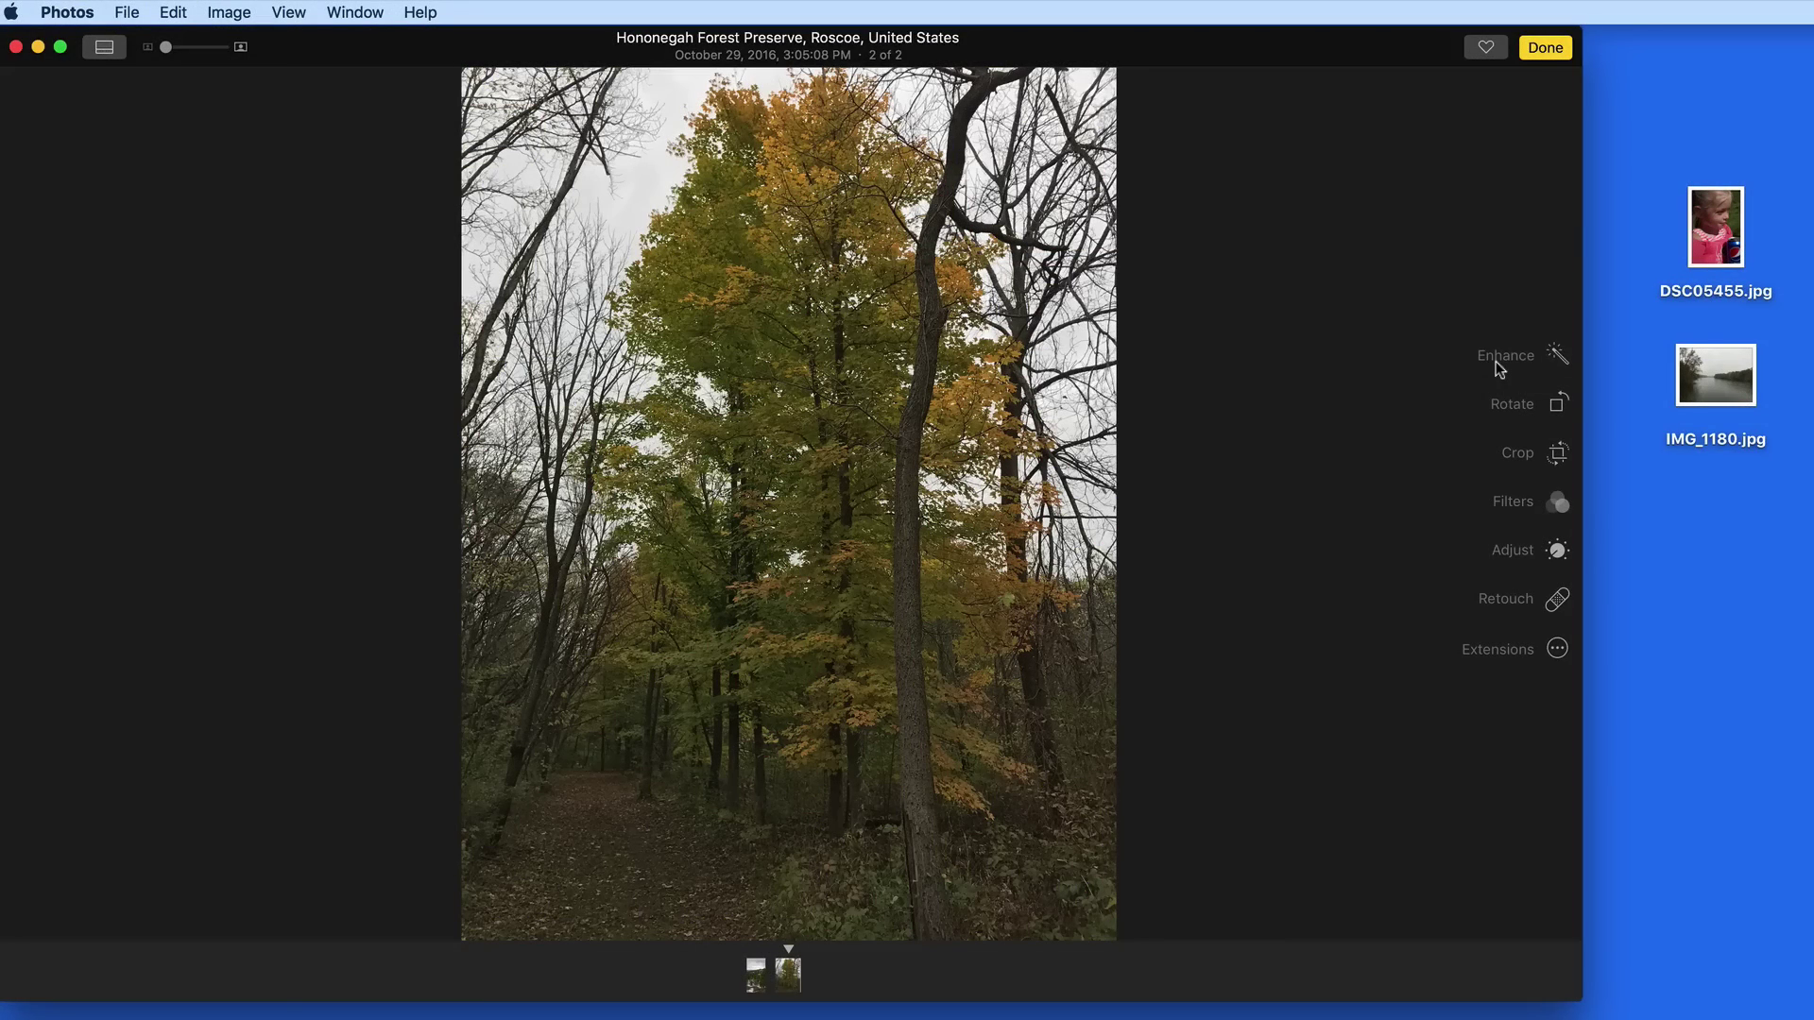
pyautogui.click(1495, 360)
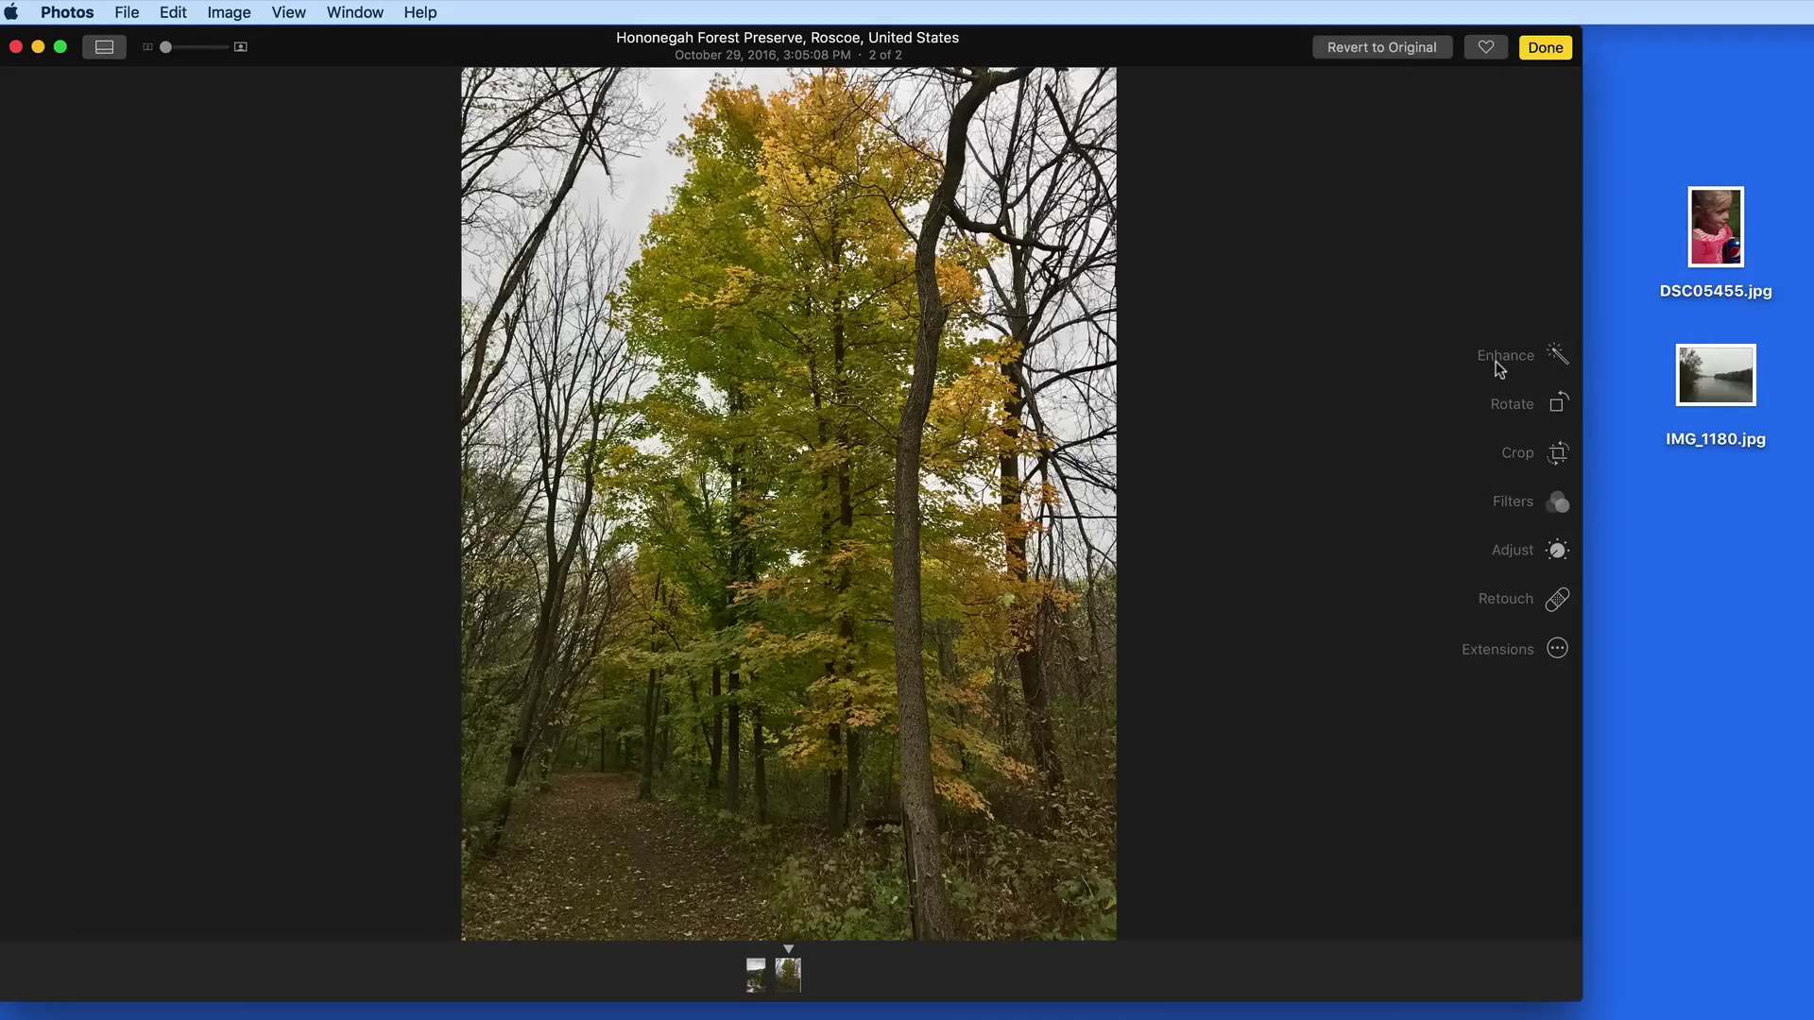
pyautogui.click(1366, 49)
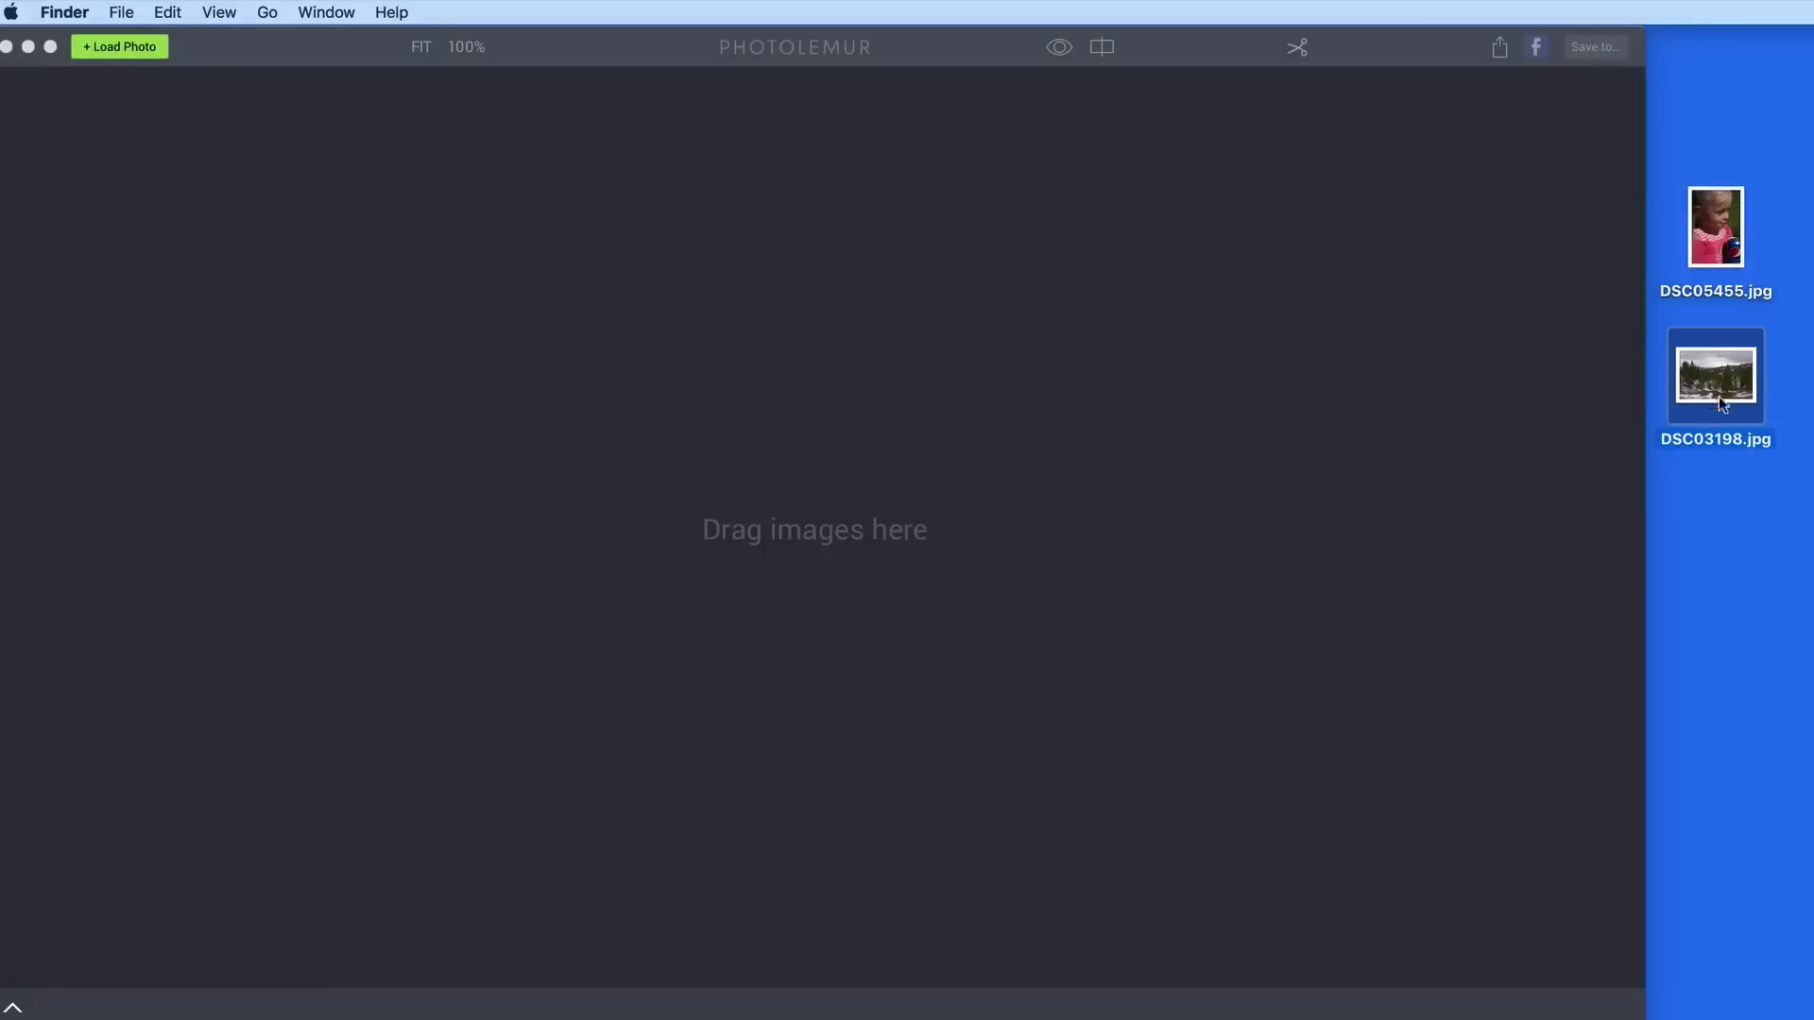
# Load DSC03198.jpg into Photolemur, compare before/after, and show the whole enhanced image
pyautogui.moveTo(1721, 401); pyautogui.dragTo(1105, 438)
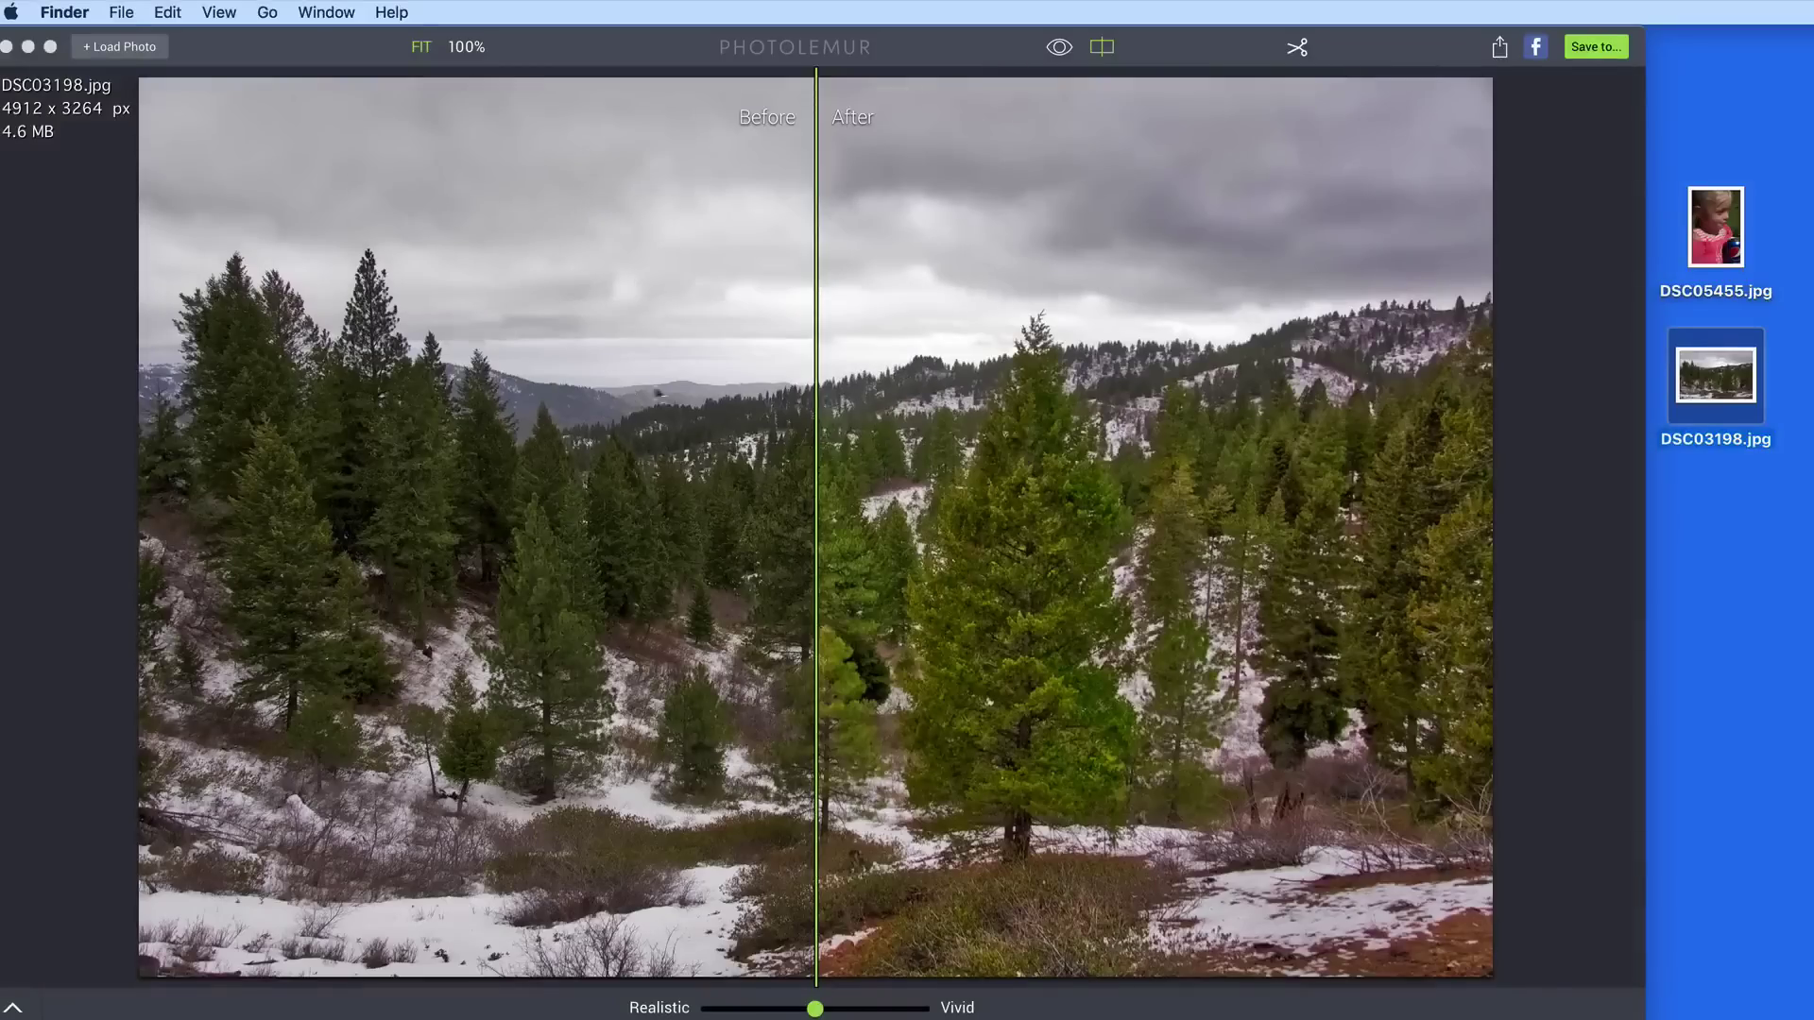
pyautogui.moveTo(816, 447)
pyautogui.mouseDown()
pyautogui.moveTo(842, 465)
pyautogui.moveTo(1182, 465)
pyautogui.moveTo(506, 478)
pyautogui.mouseUp()
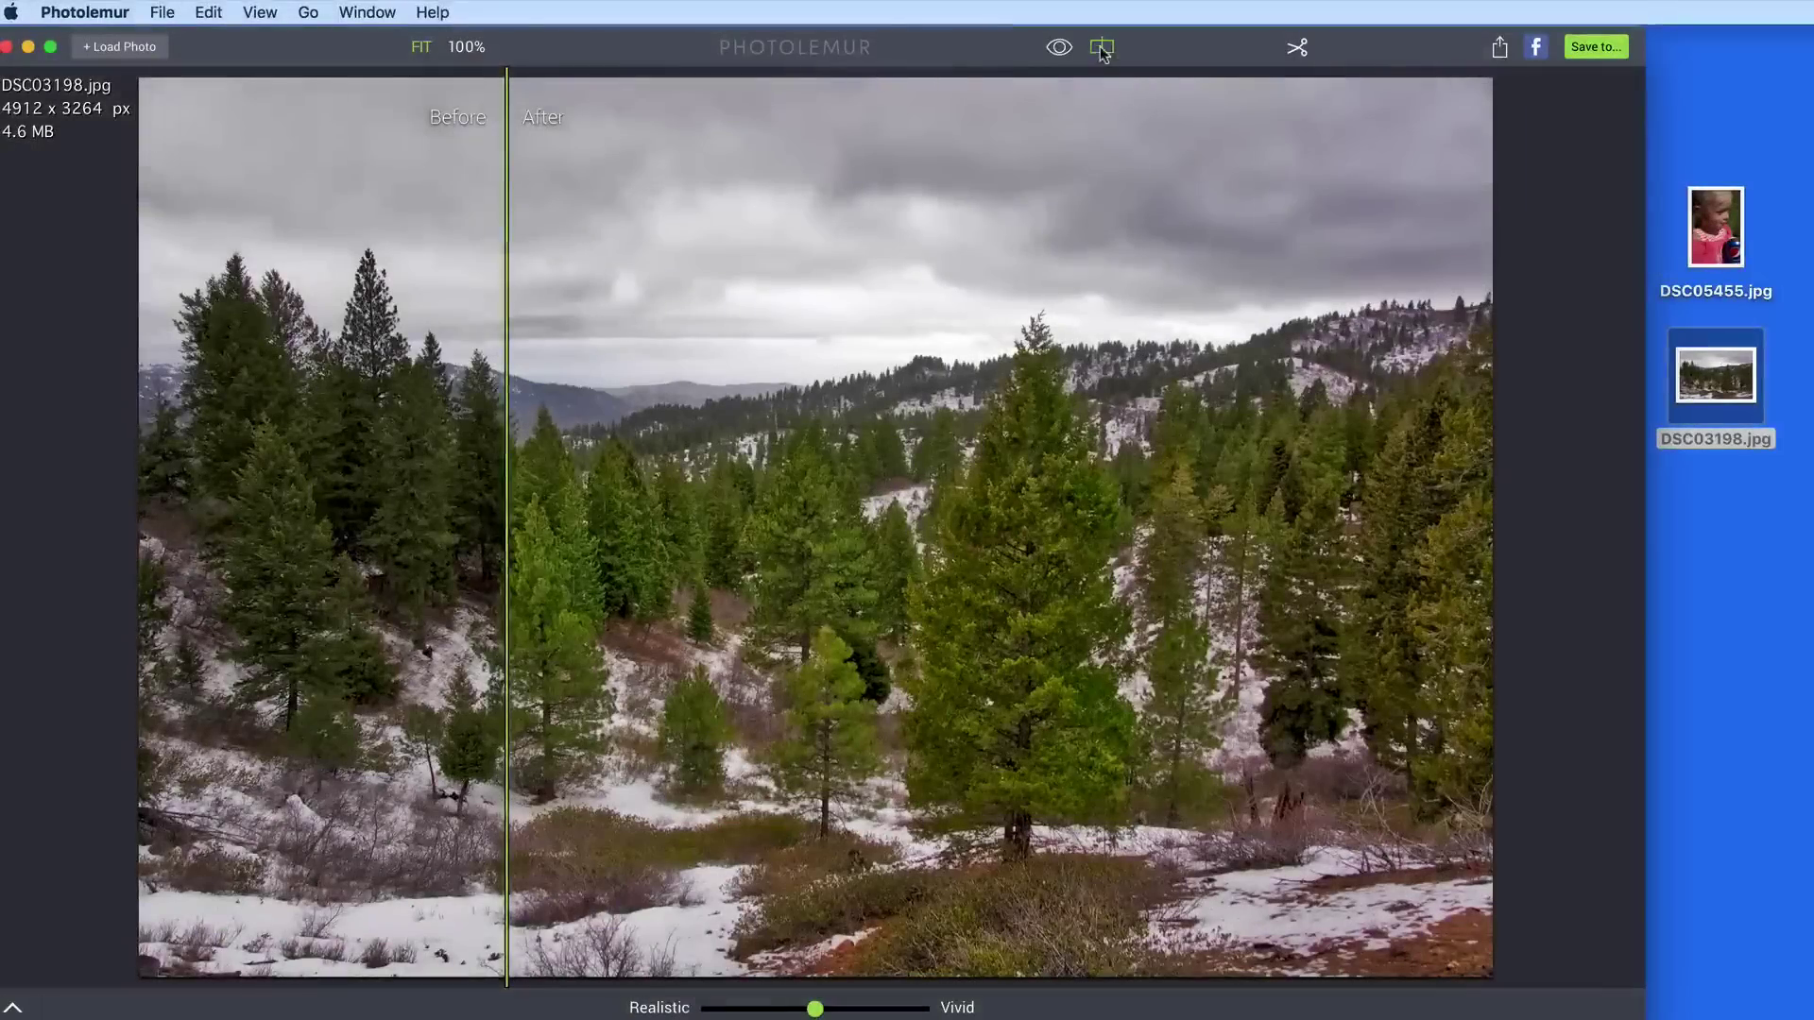
pyautogui.click(1102, 47)
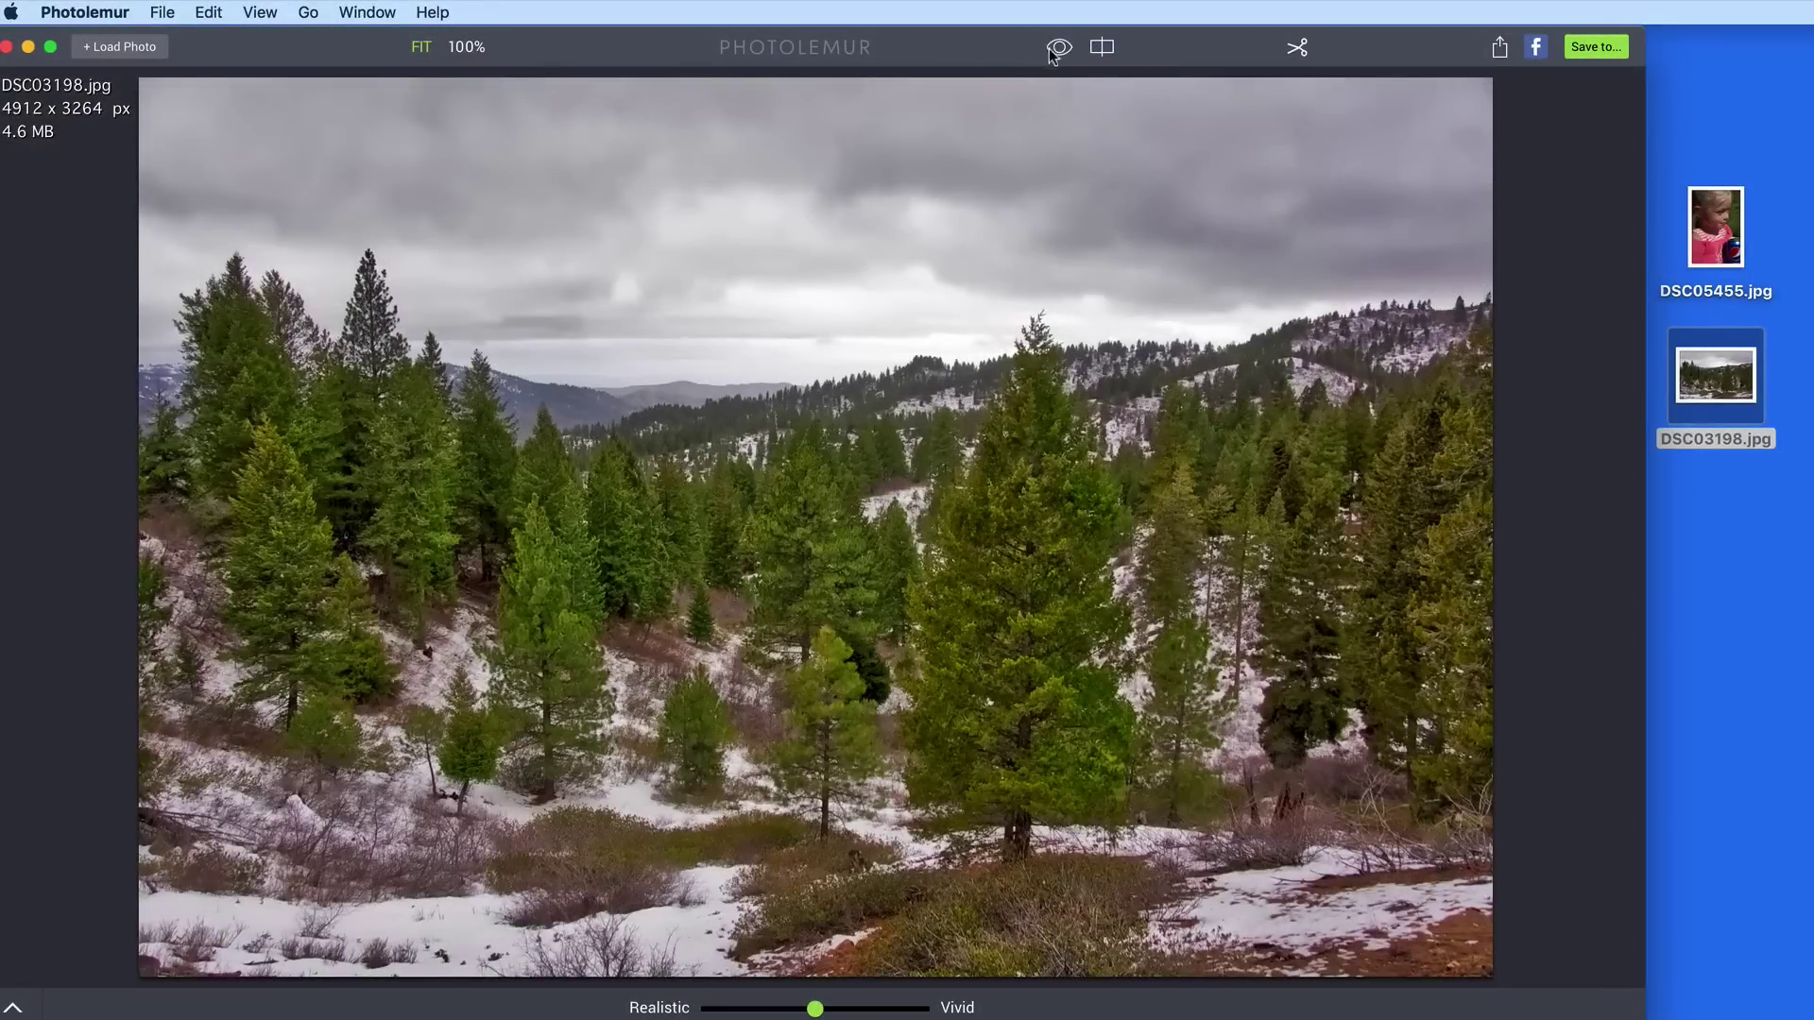
pyautogui.click(1051, 54)
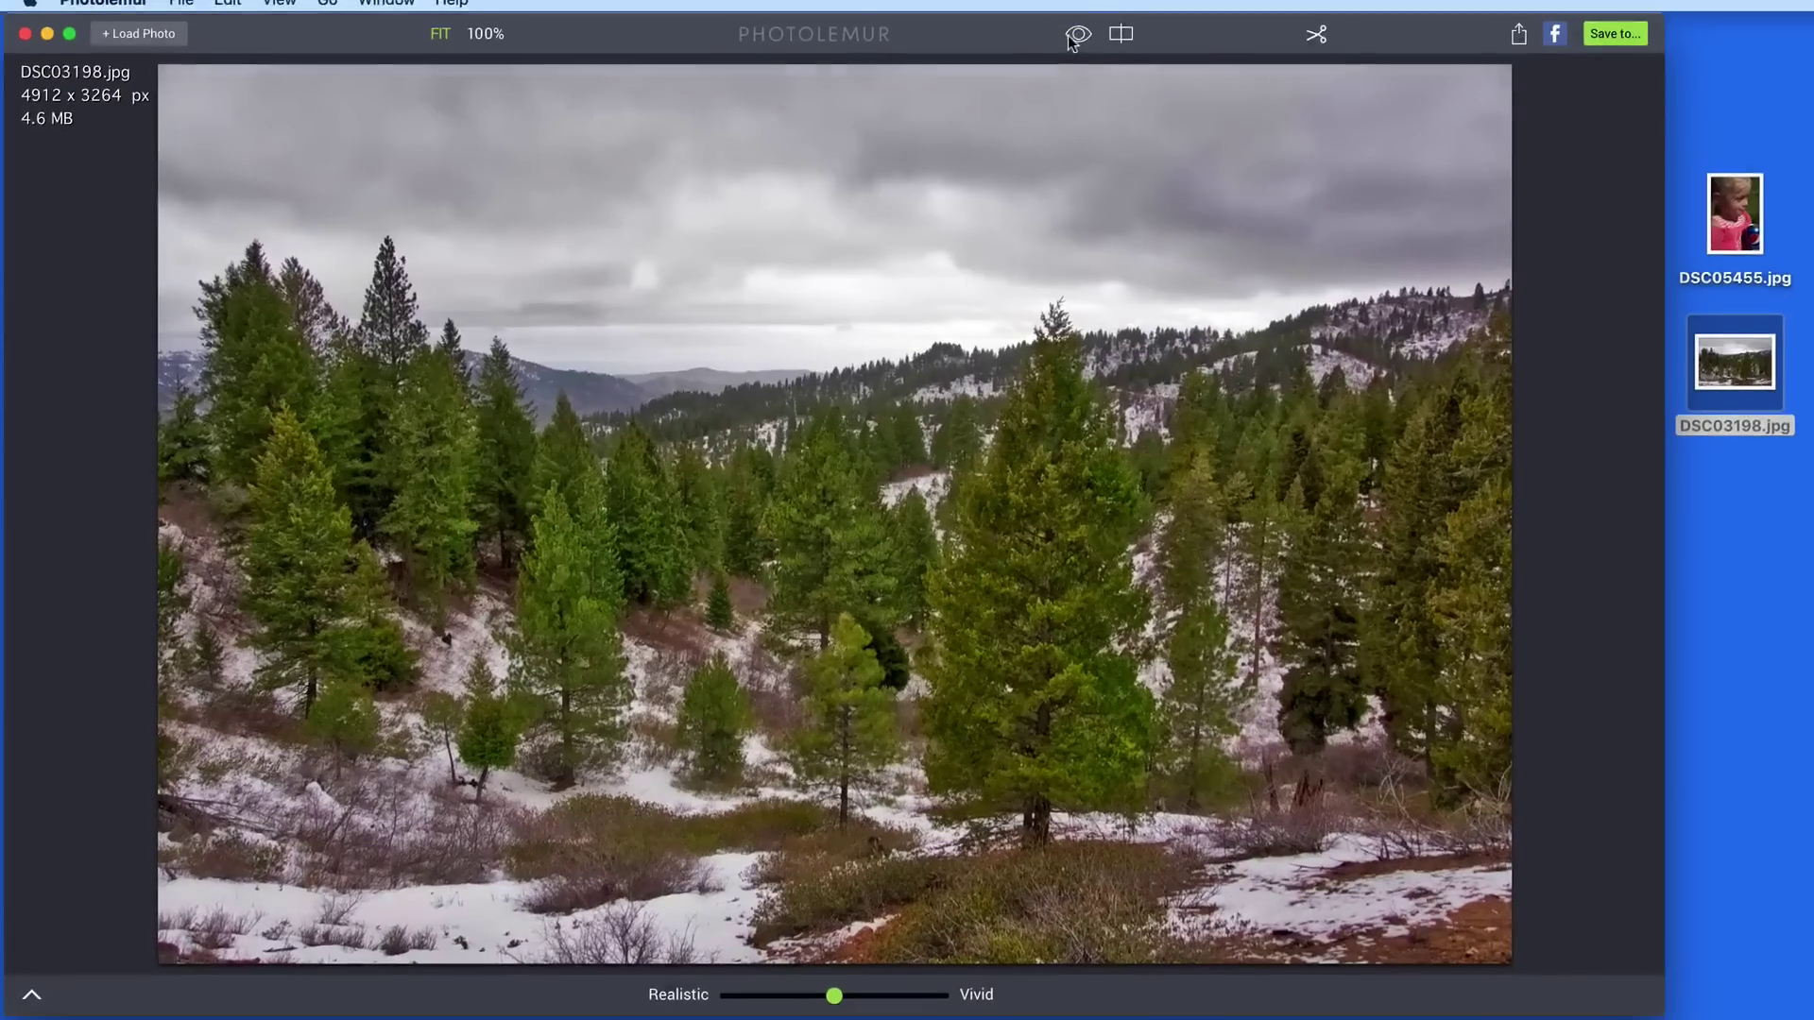
pyautogui.click(1051, 54)
# Try the vividness slider across its range, leaving it just left of centre
pyautogui.click(758, 997)
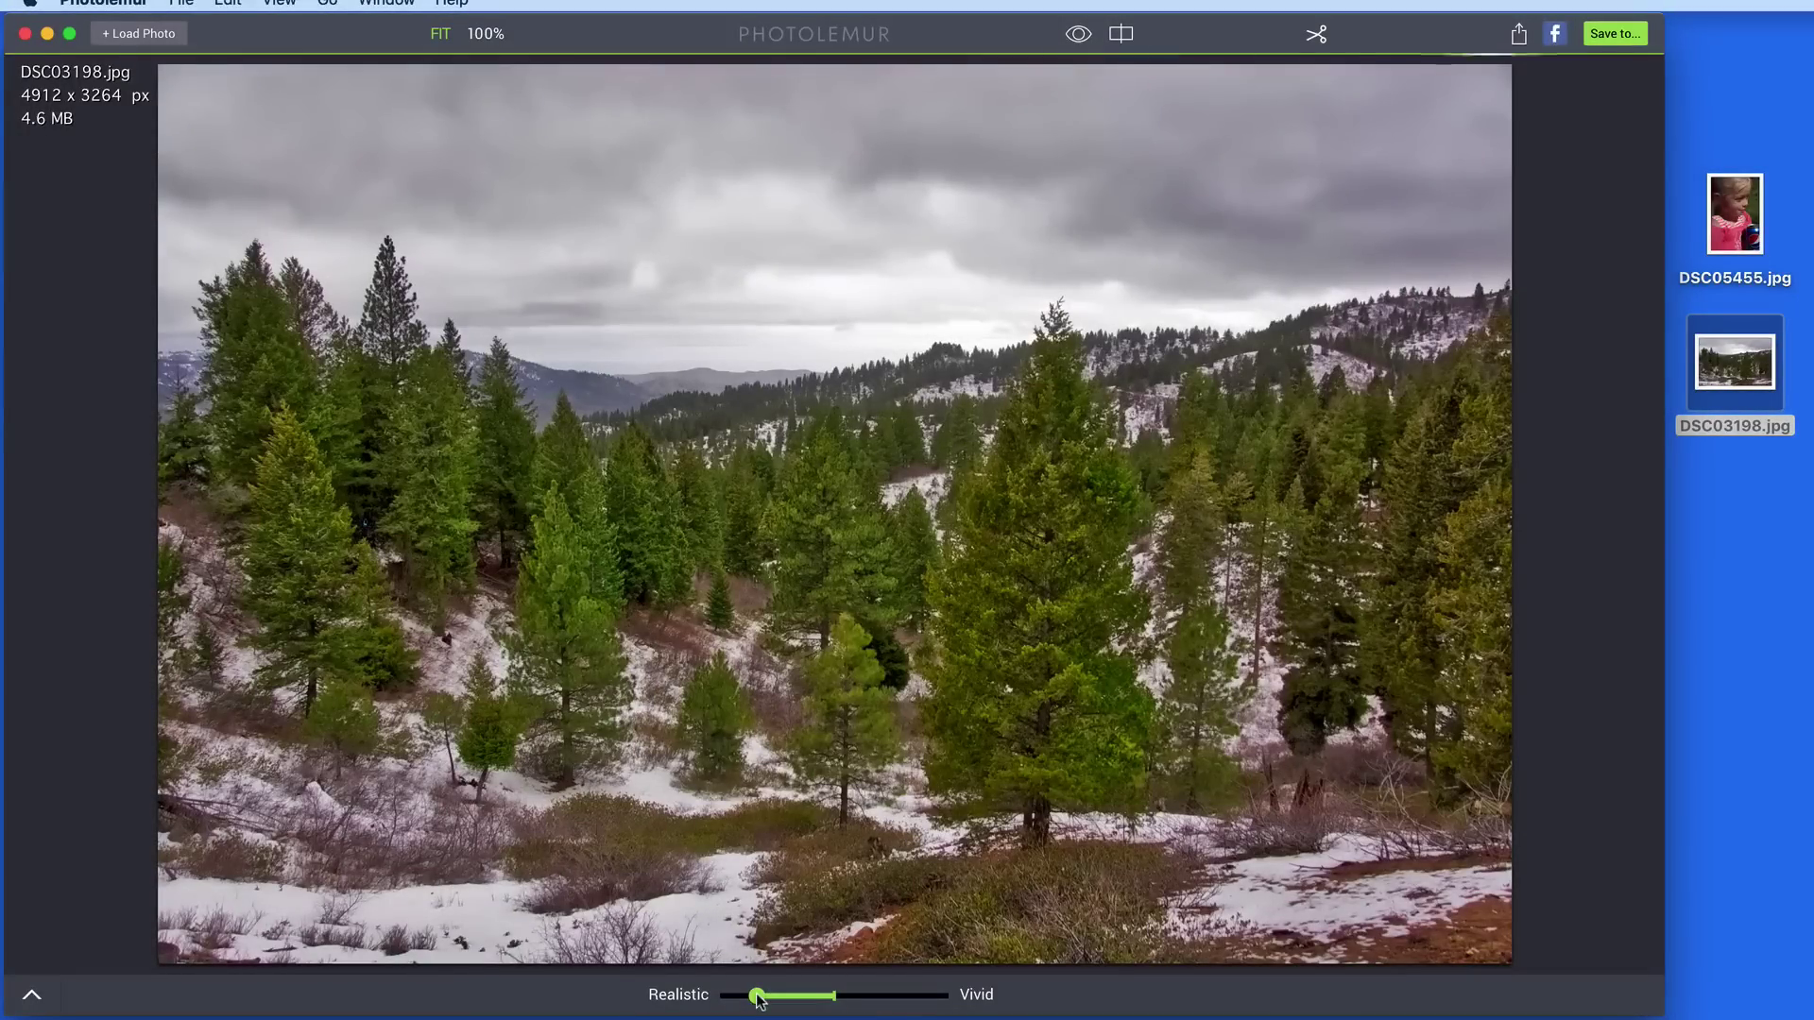
pyautogui.click(938, 997)
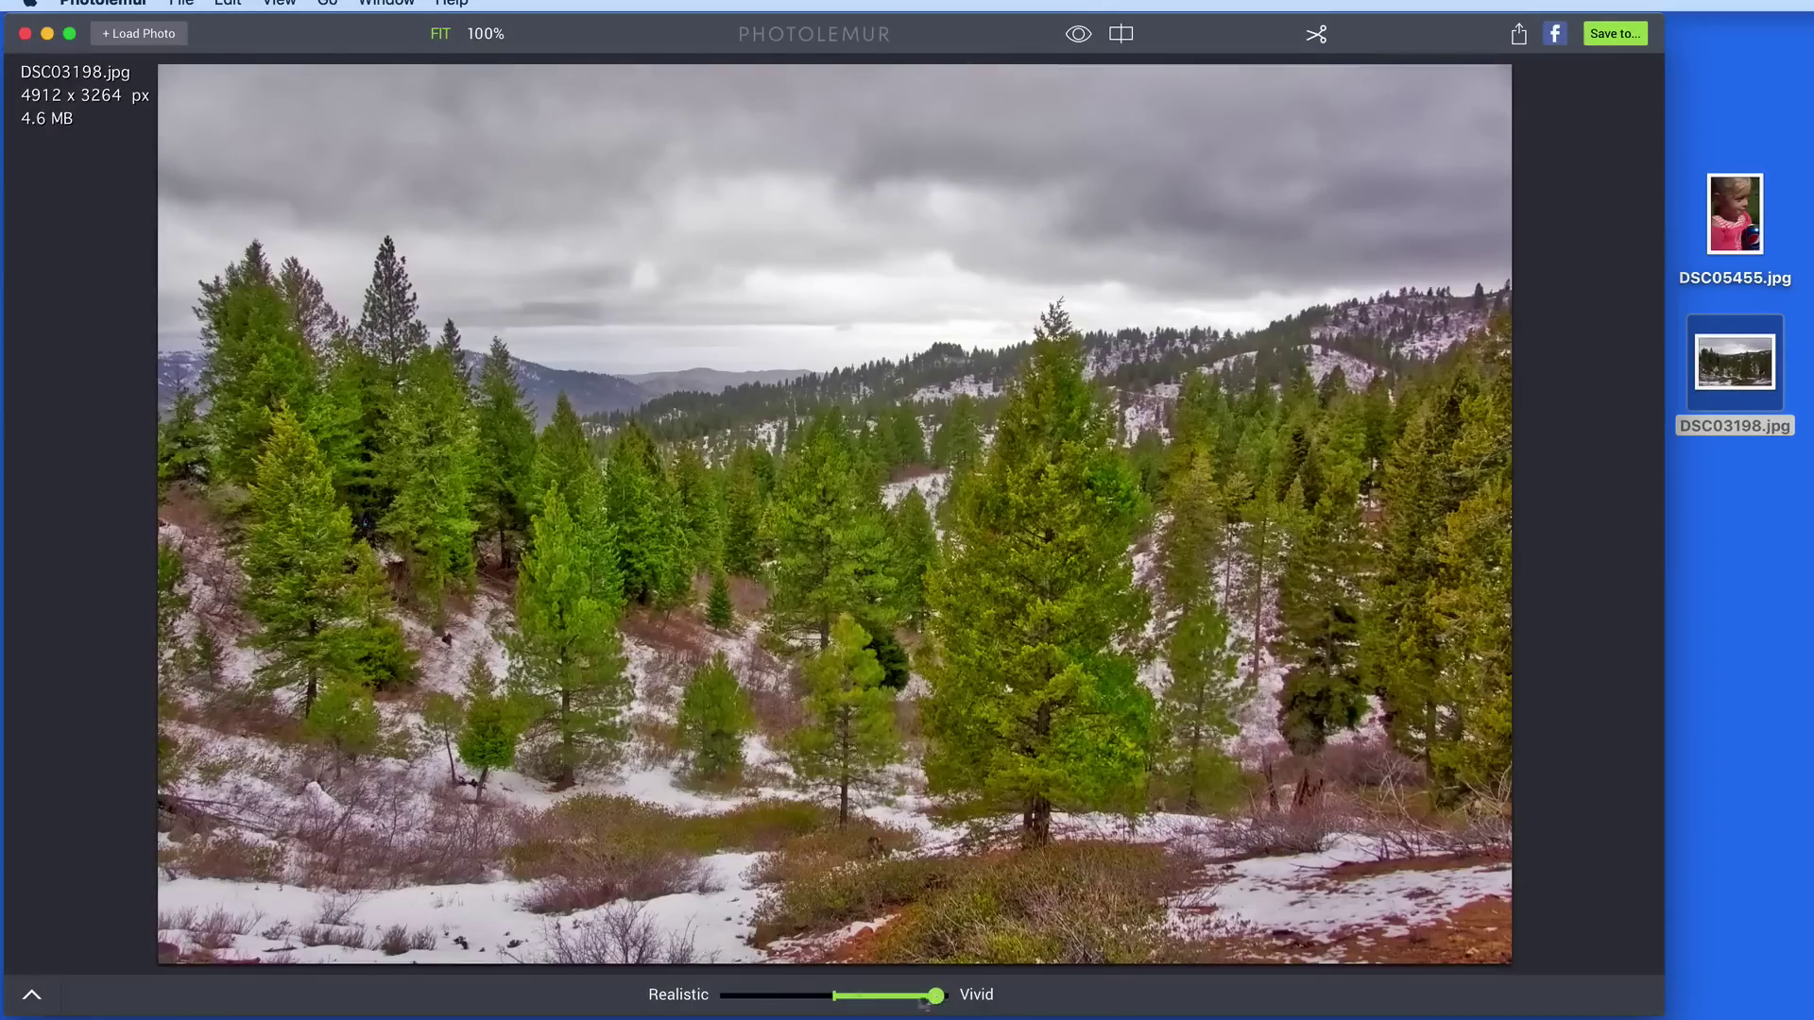
pyautogui.click(733, 997)
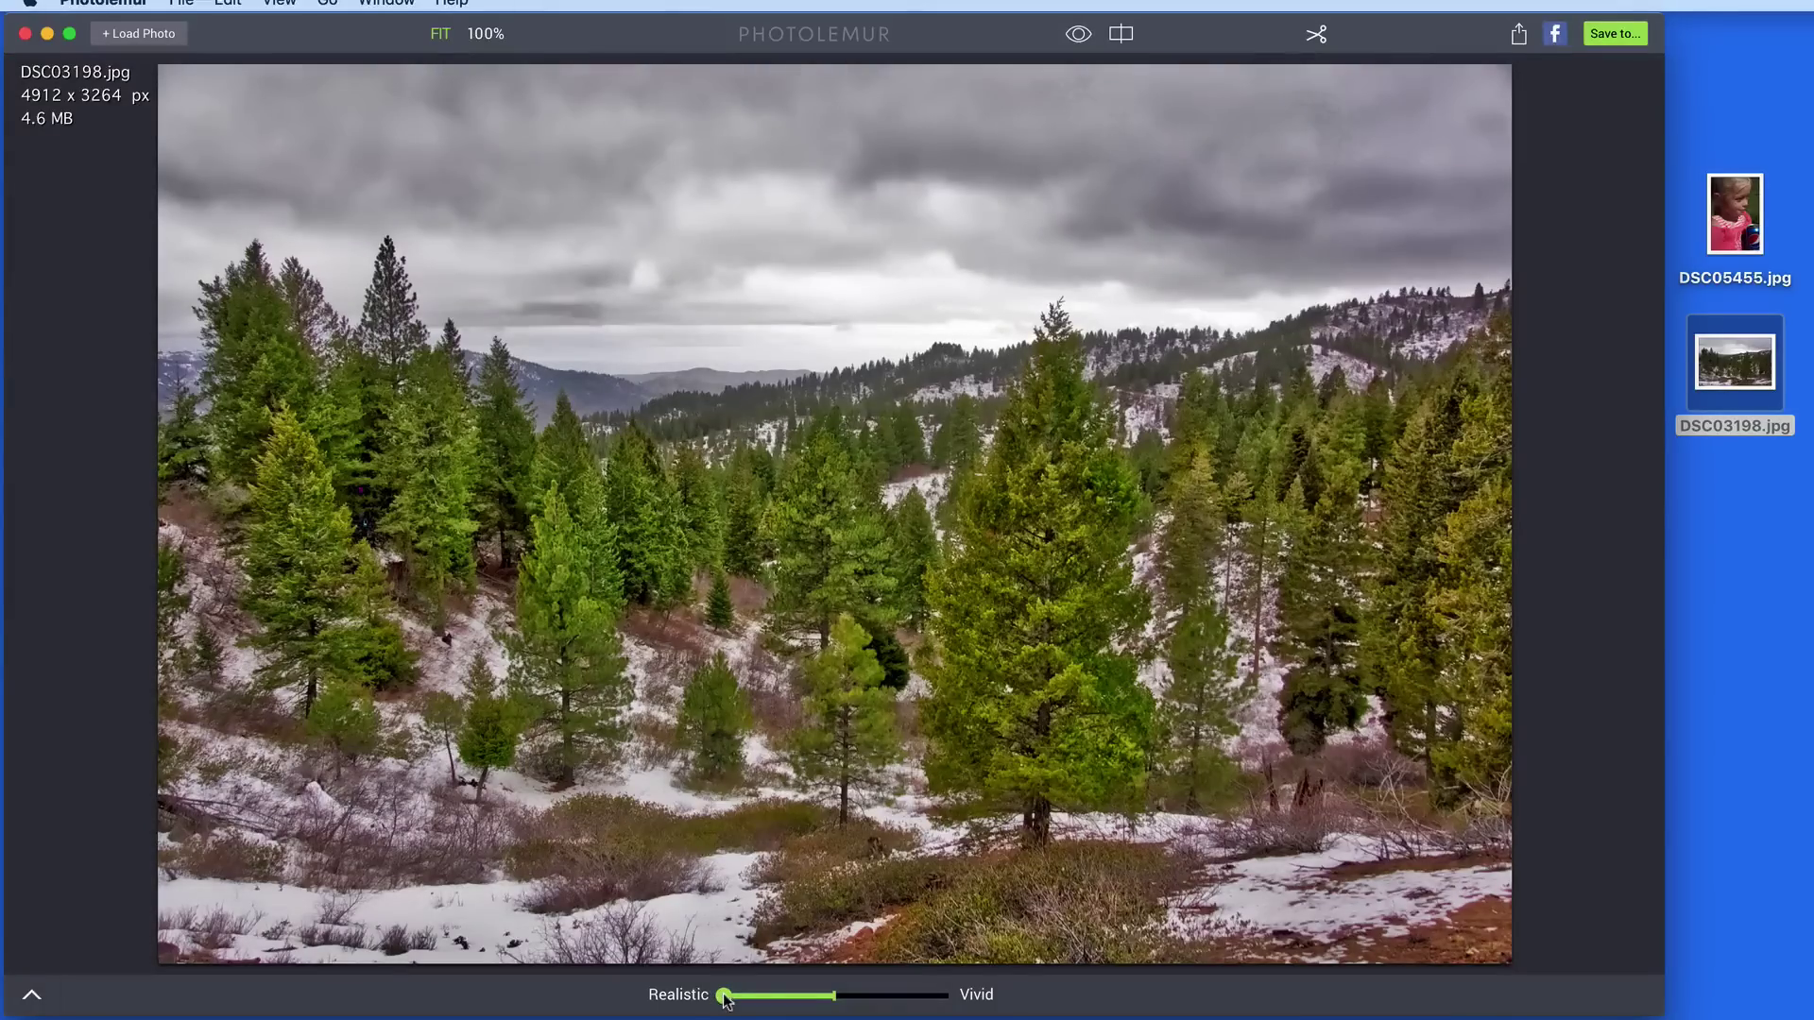
pyautogui.click(940, 997)
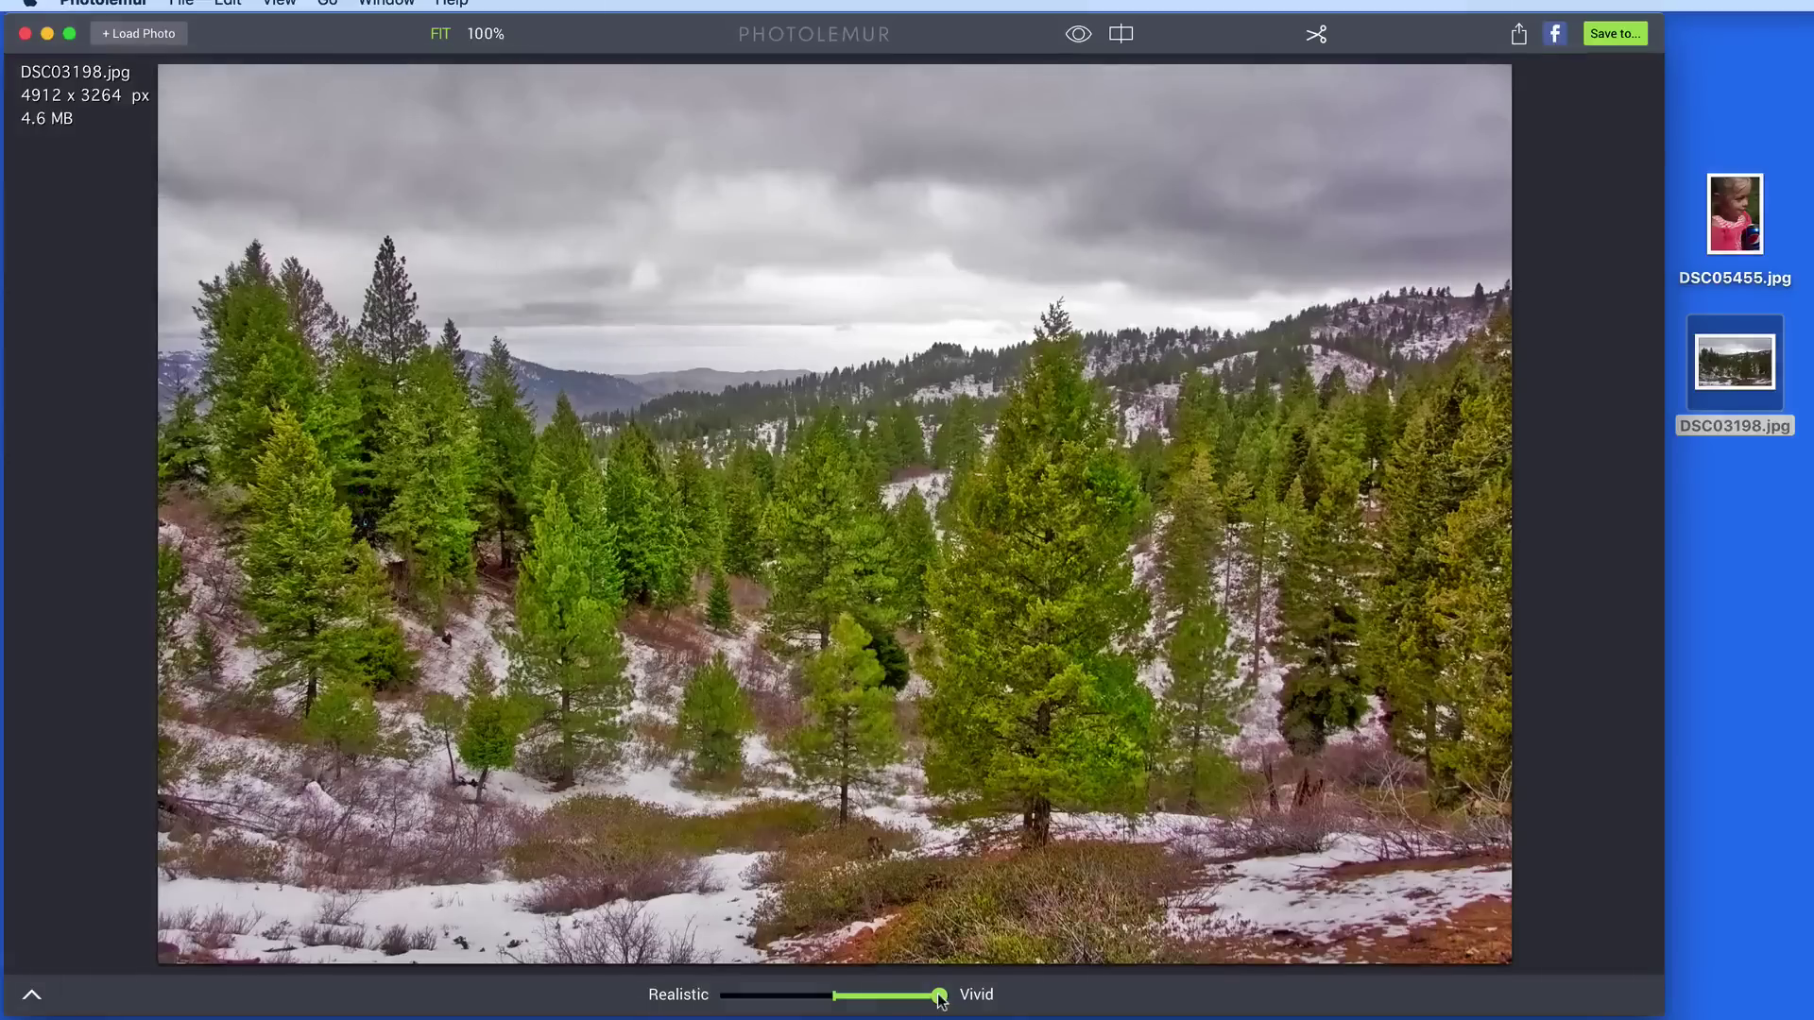
pyautogui.moveTo(940, 996); pyautogui.dragTo(767, 997)
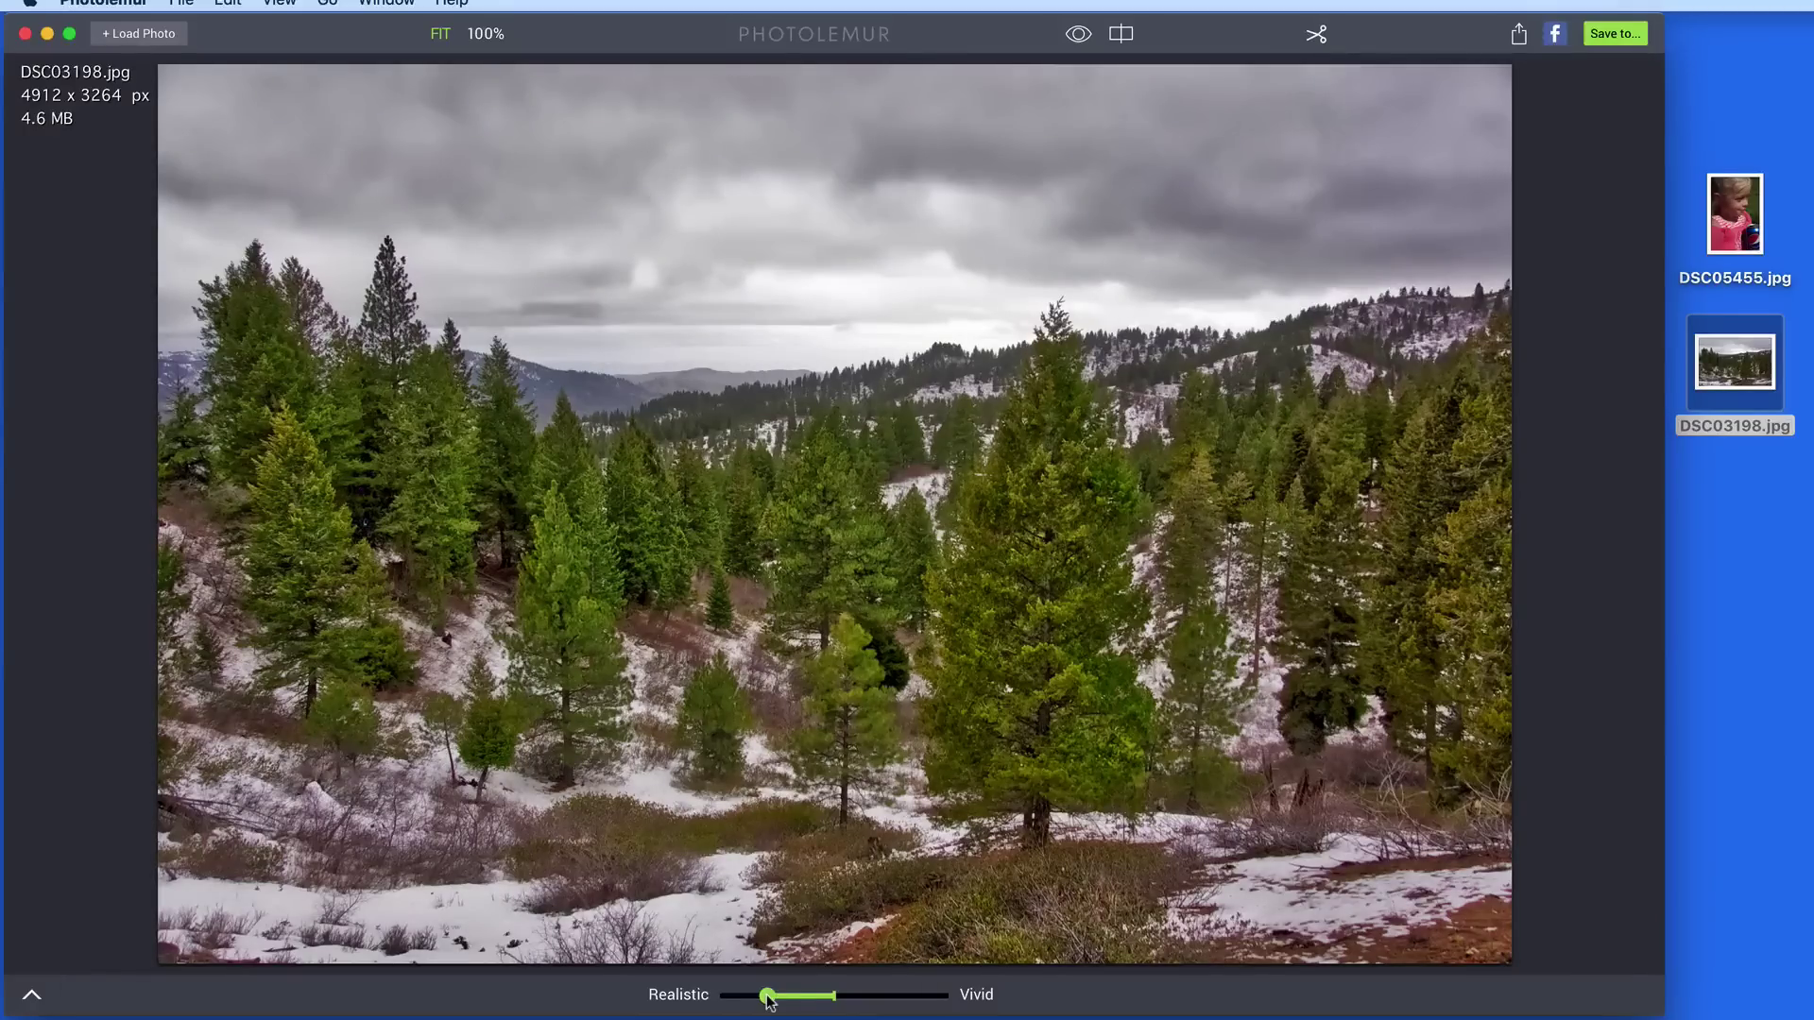
pyautogui.moveTo(769, 997); pyautogui.dragTo(797, 997)
# Check the Share options, then compare portrait DSC05455.jpg before/after and show it whole
pyautogui.click(1518, 36)
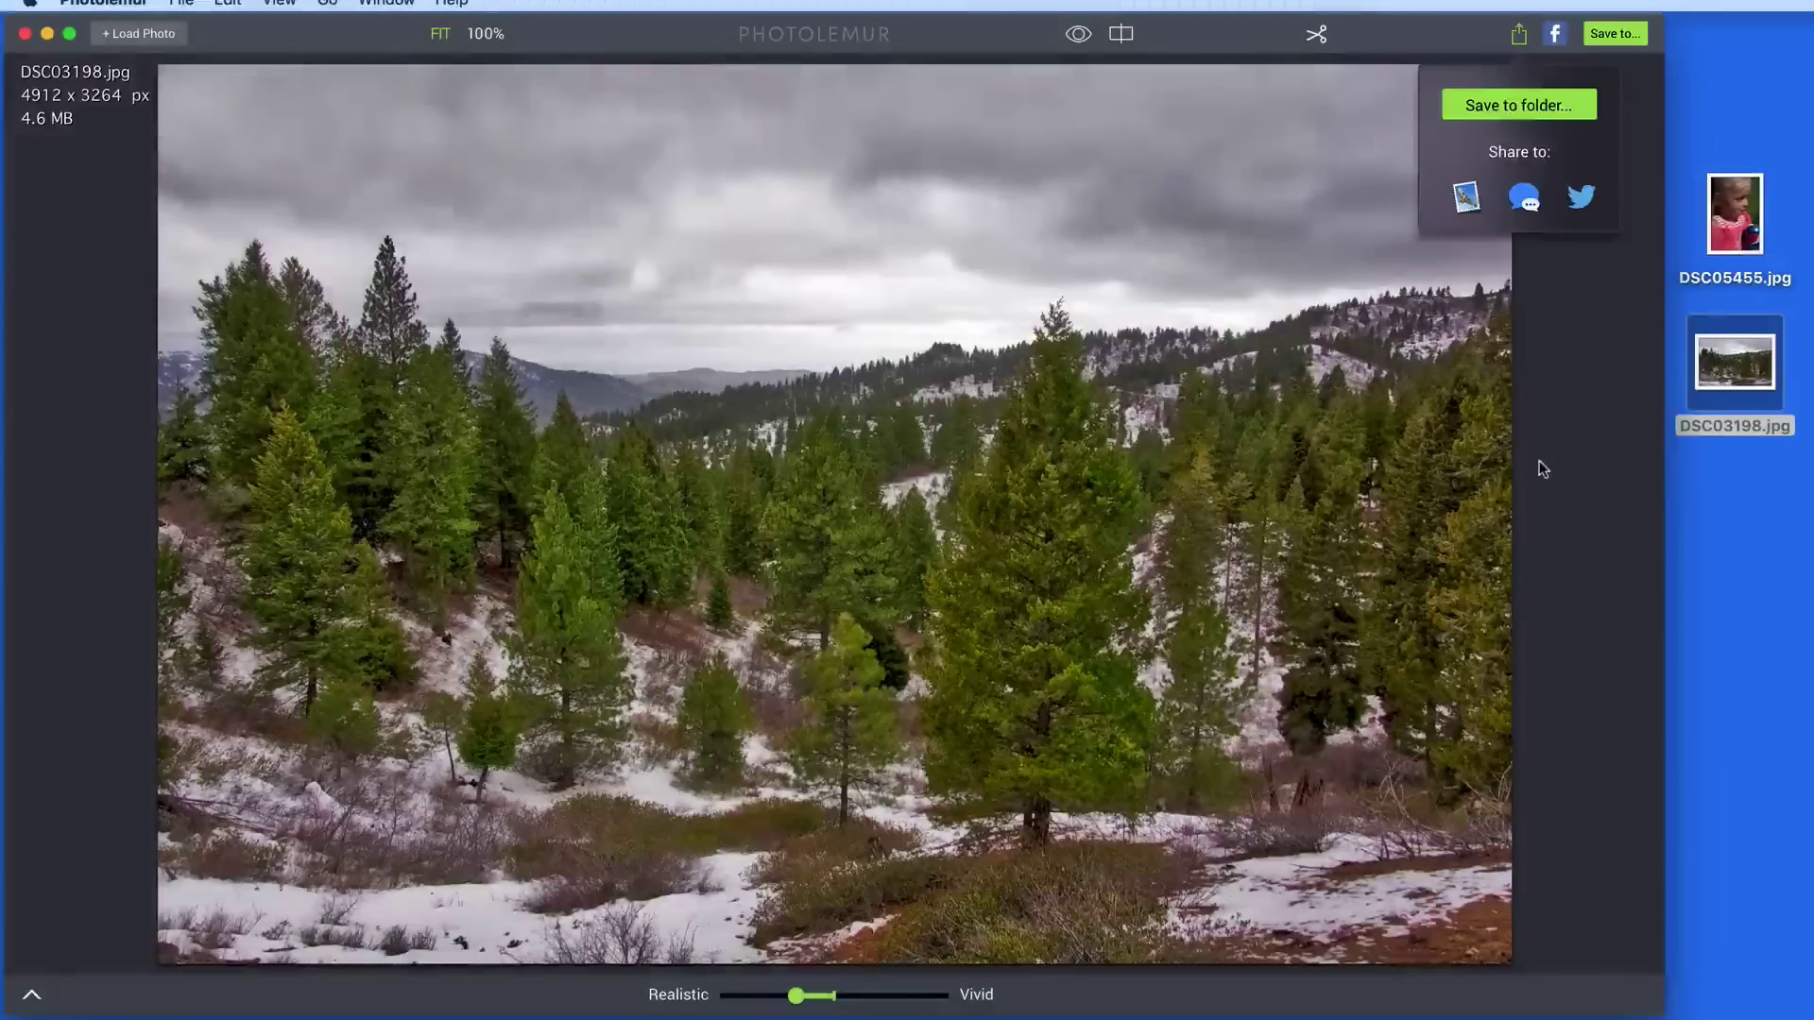
pyautogui.click(1539, 465)
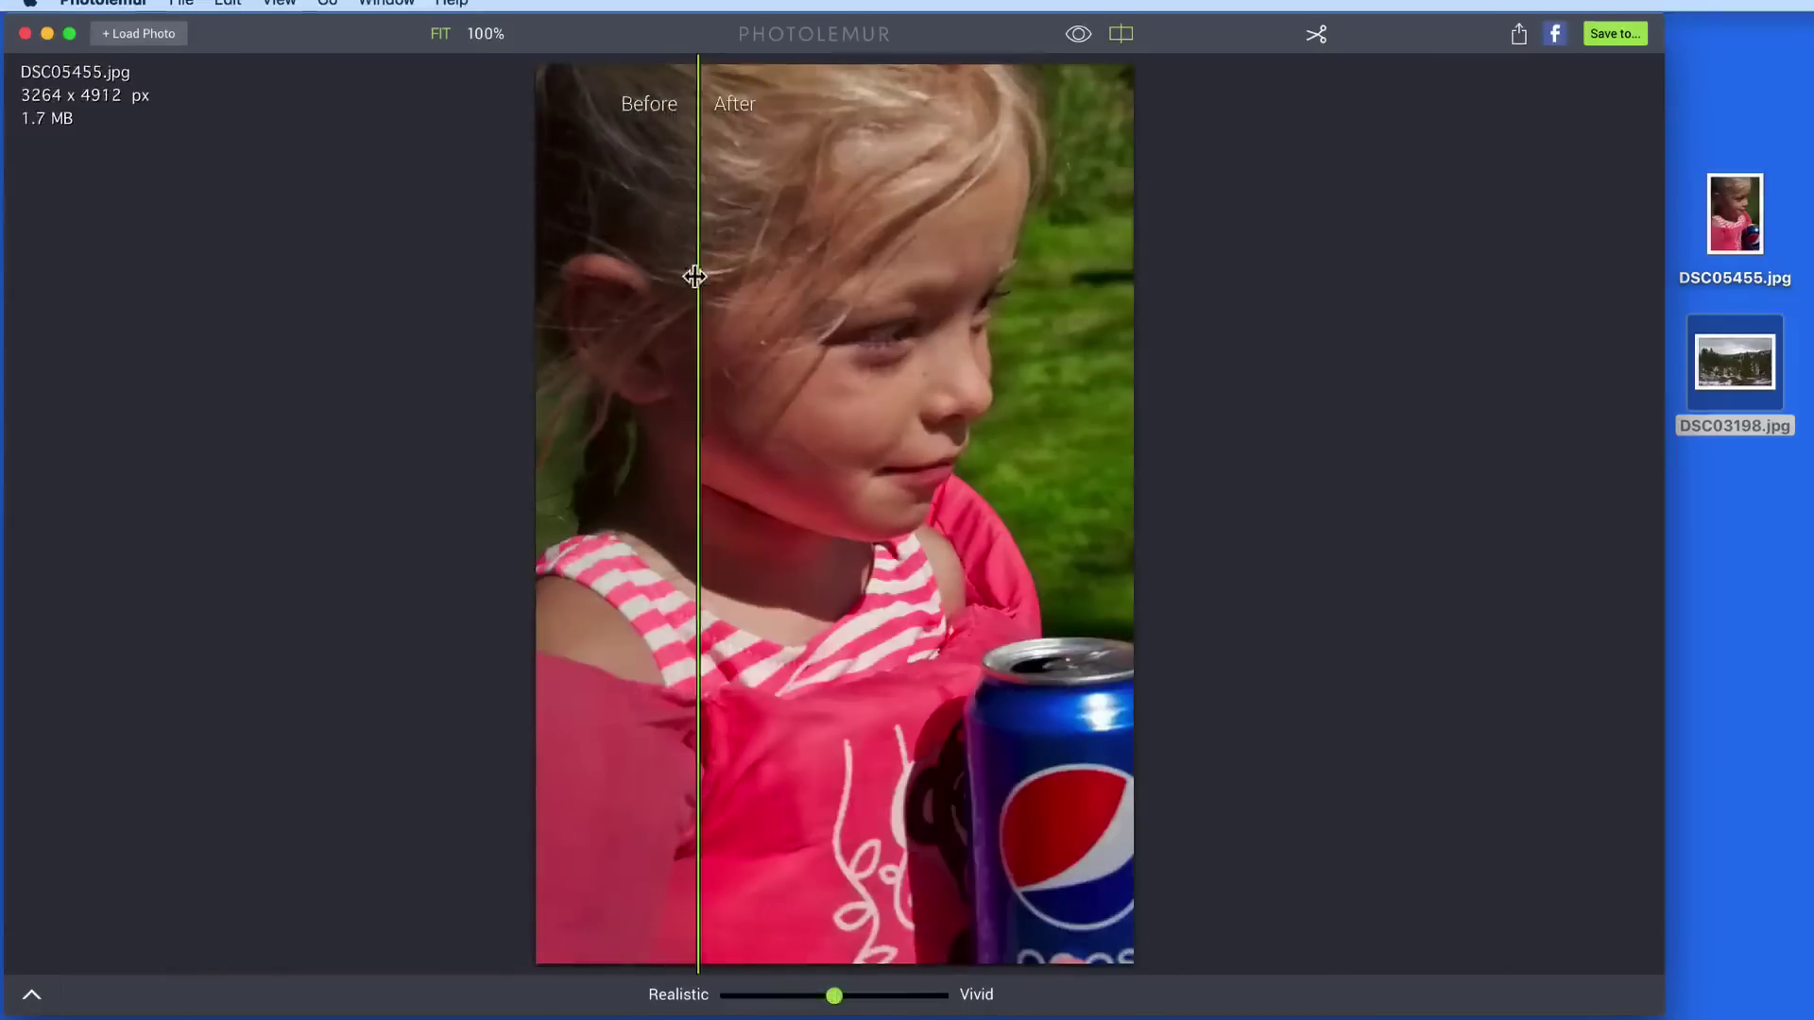
pyautogui.moveTo(696, 275); pyautogui.dragTo(829, 287)
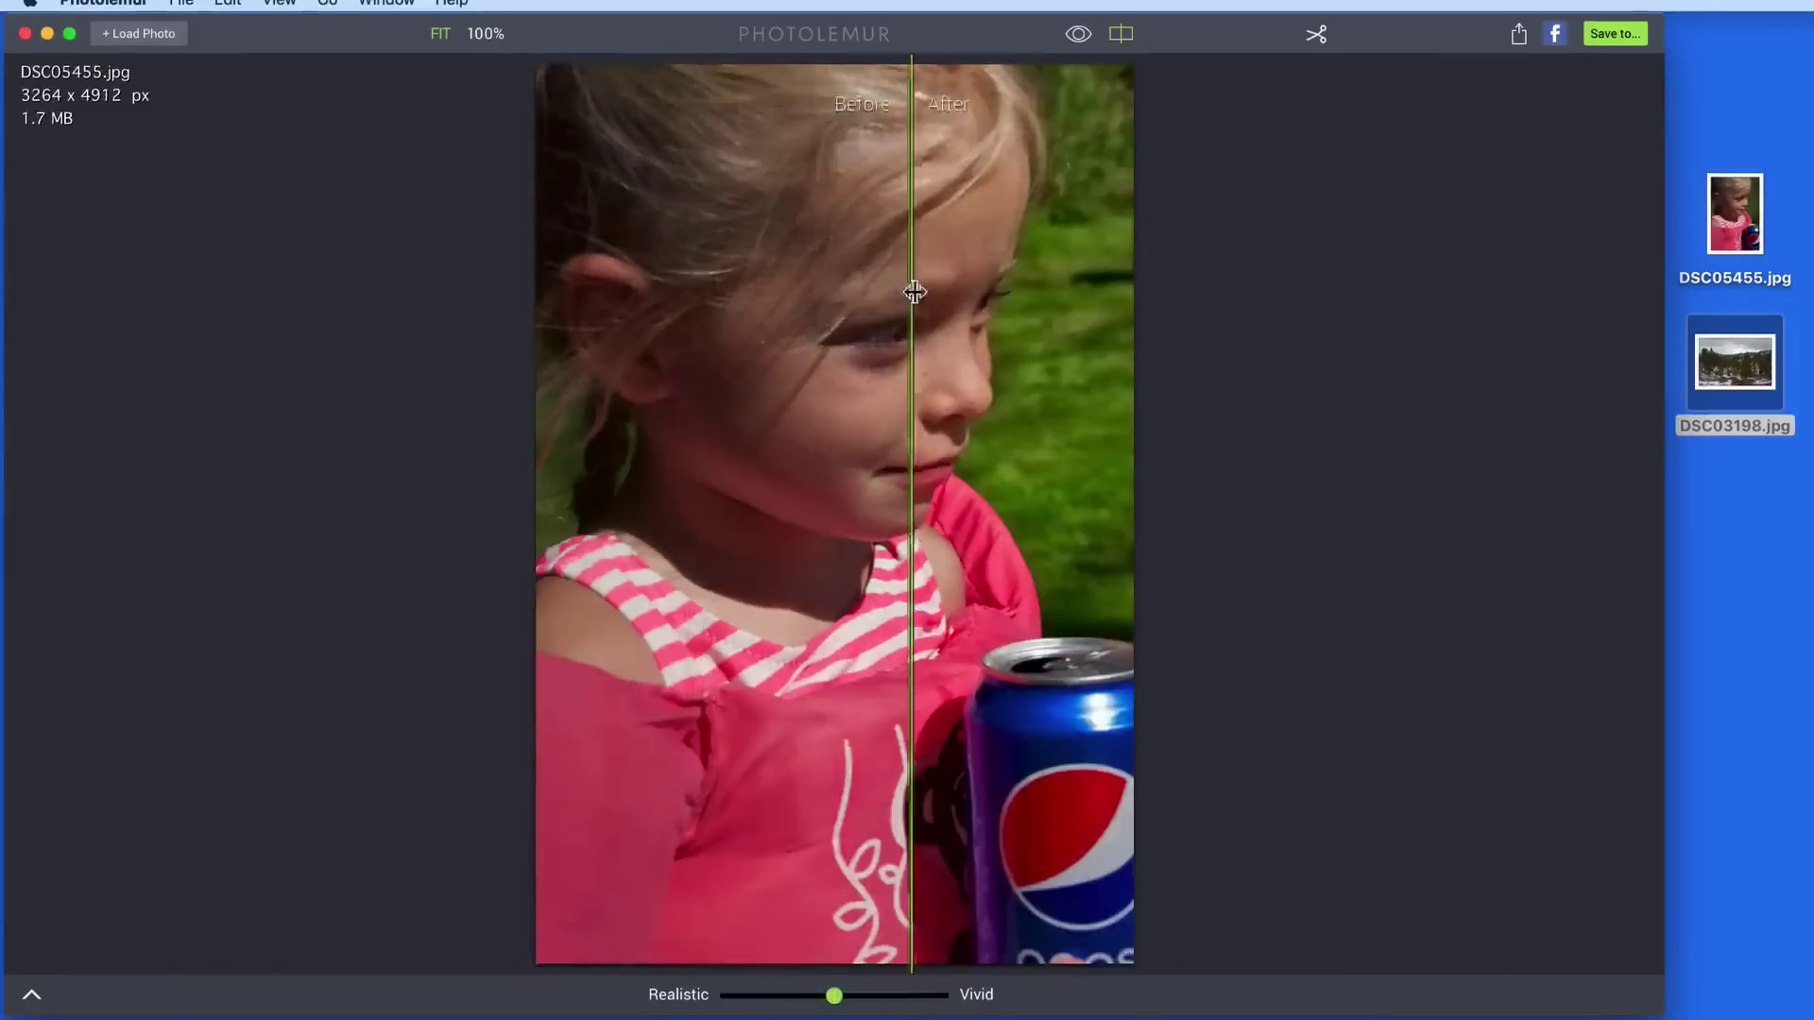
pyautogui.click(1130, 35)
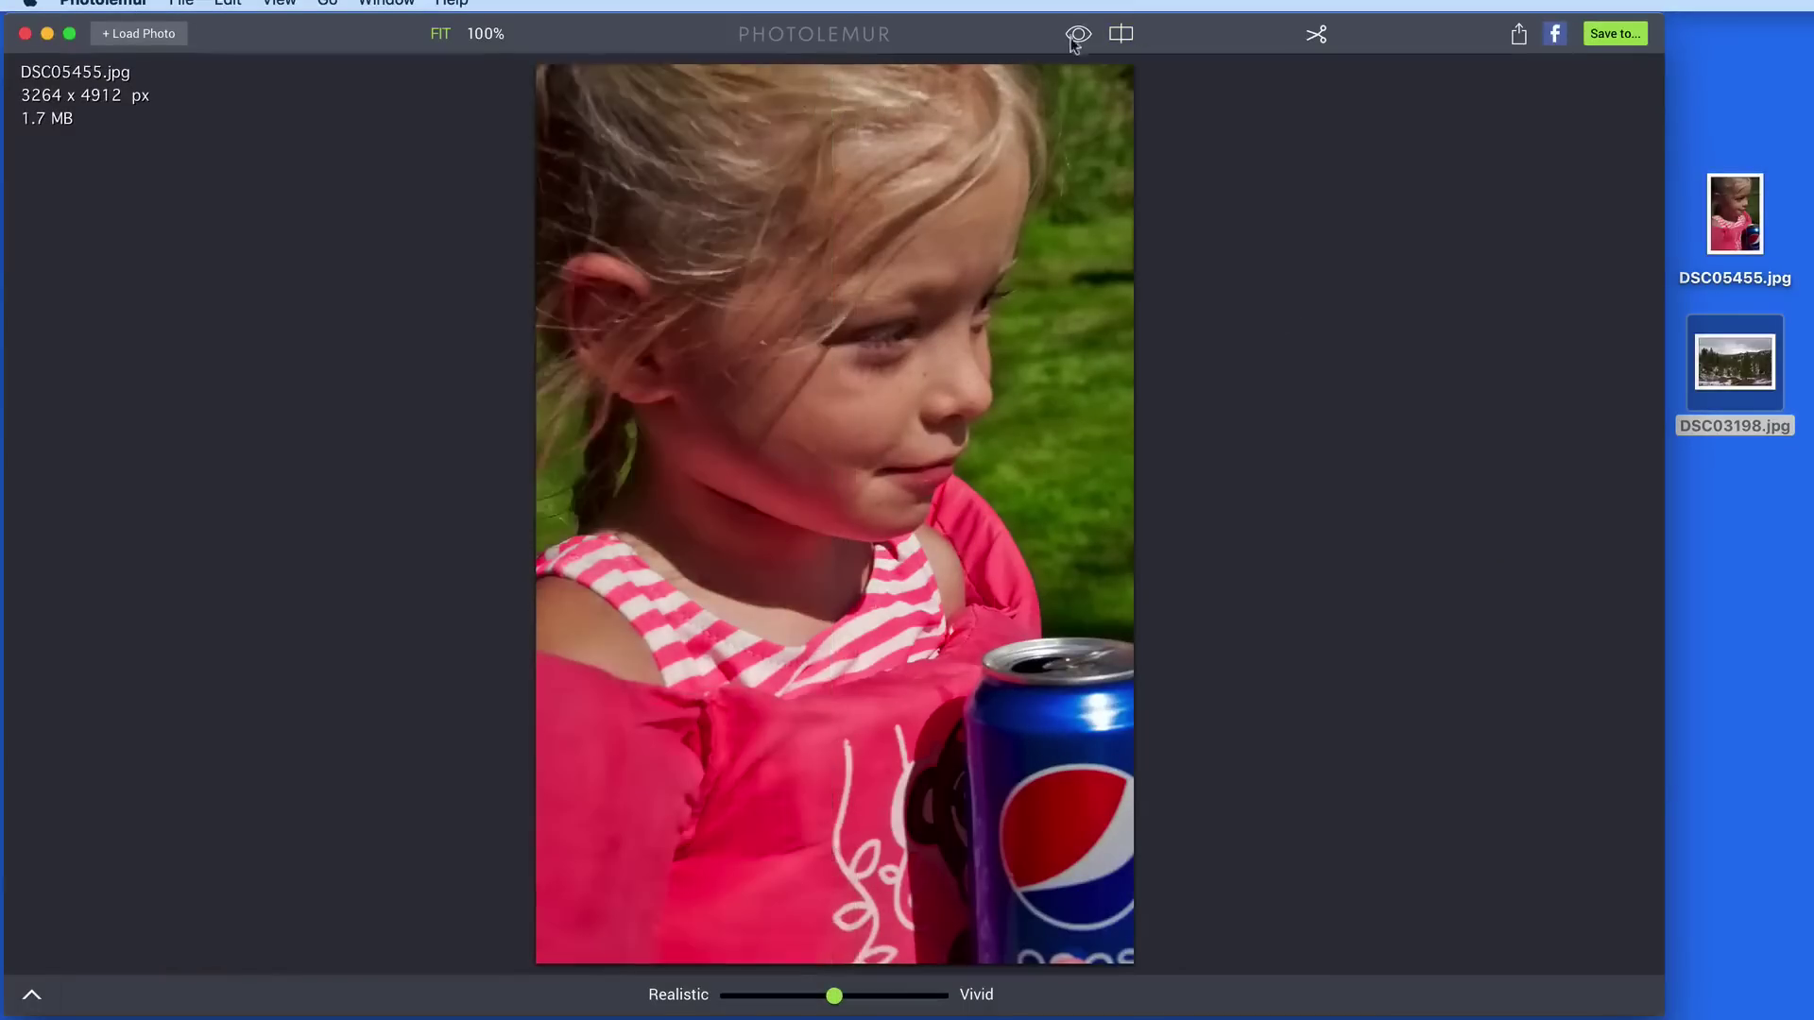
pyautogui.click(1074, 38)
pyautogui.click(1074, 38)
# Nudge the portrait's vividness slightly above midpoint and compare with the original
pyautogui.click(866, 995)
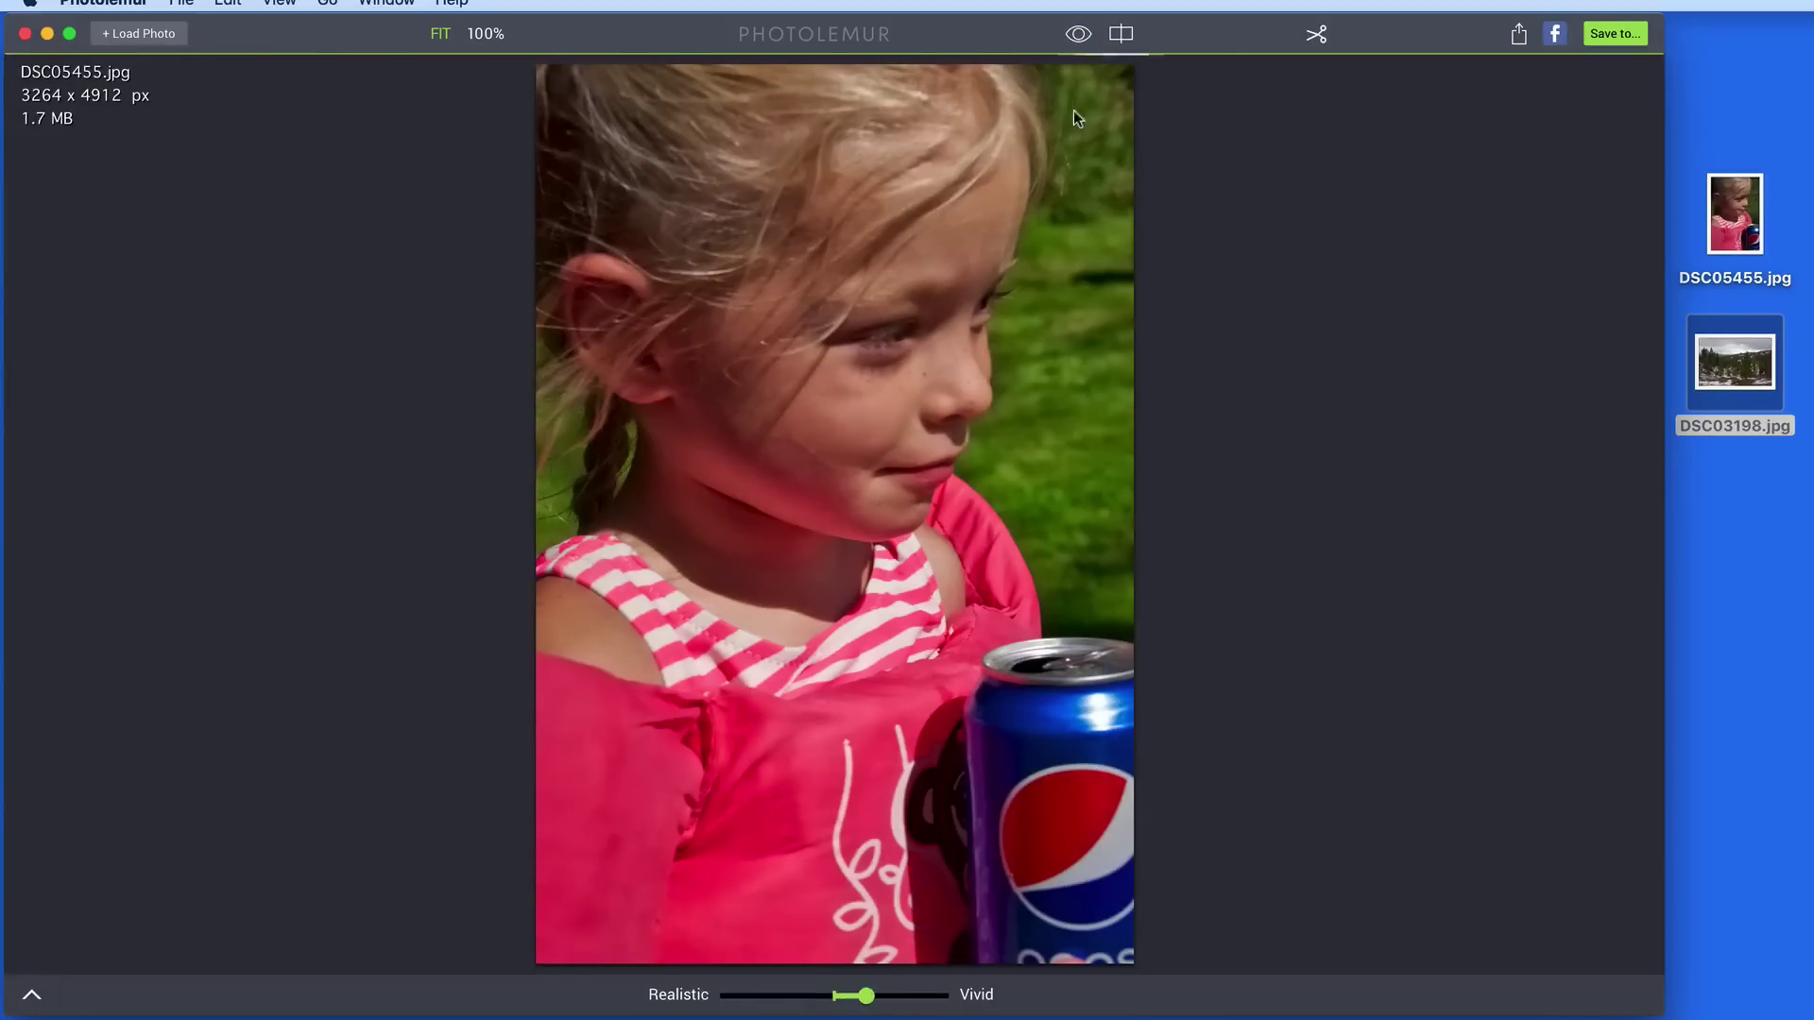
pyautogui.click(1077, 35)
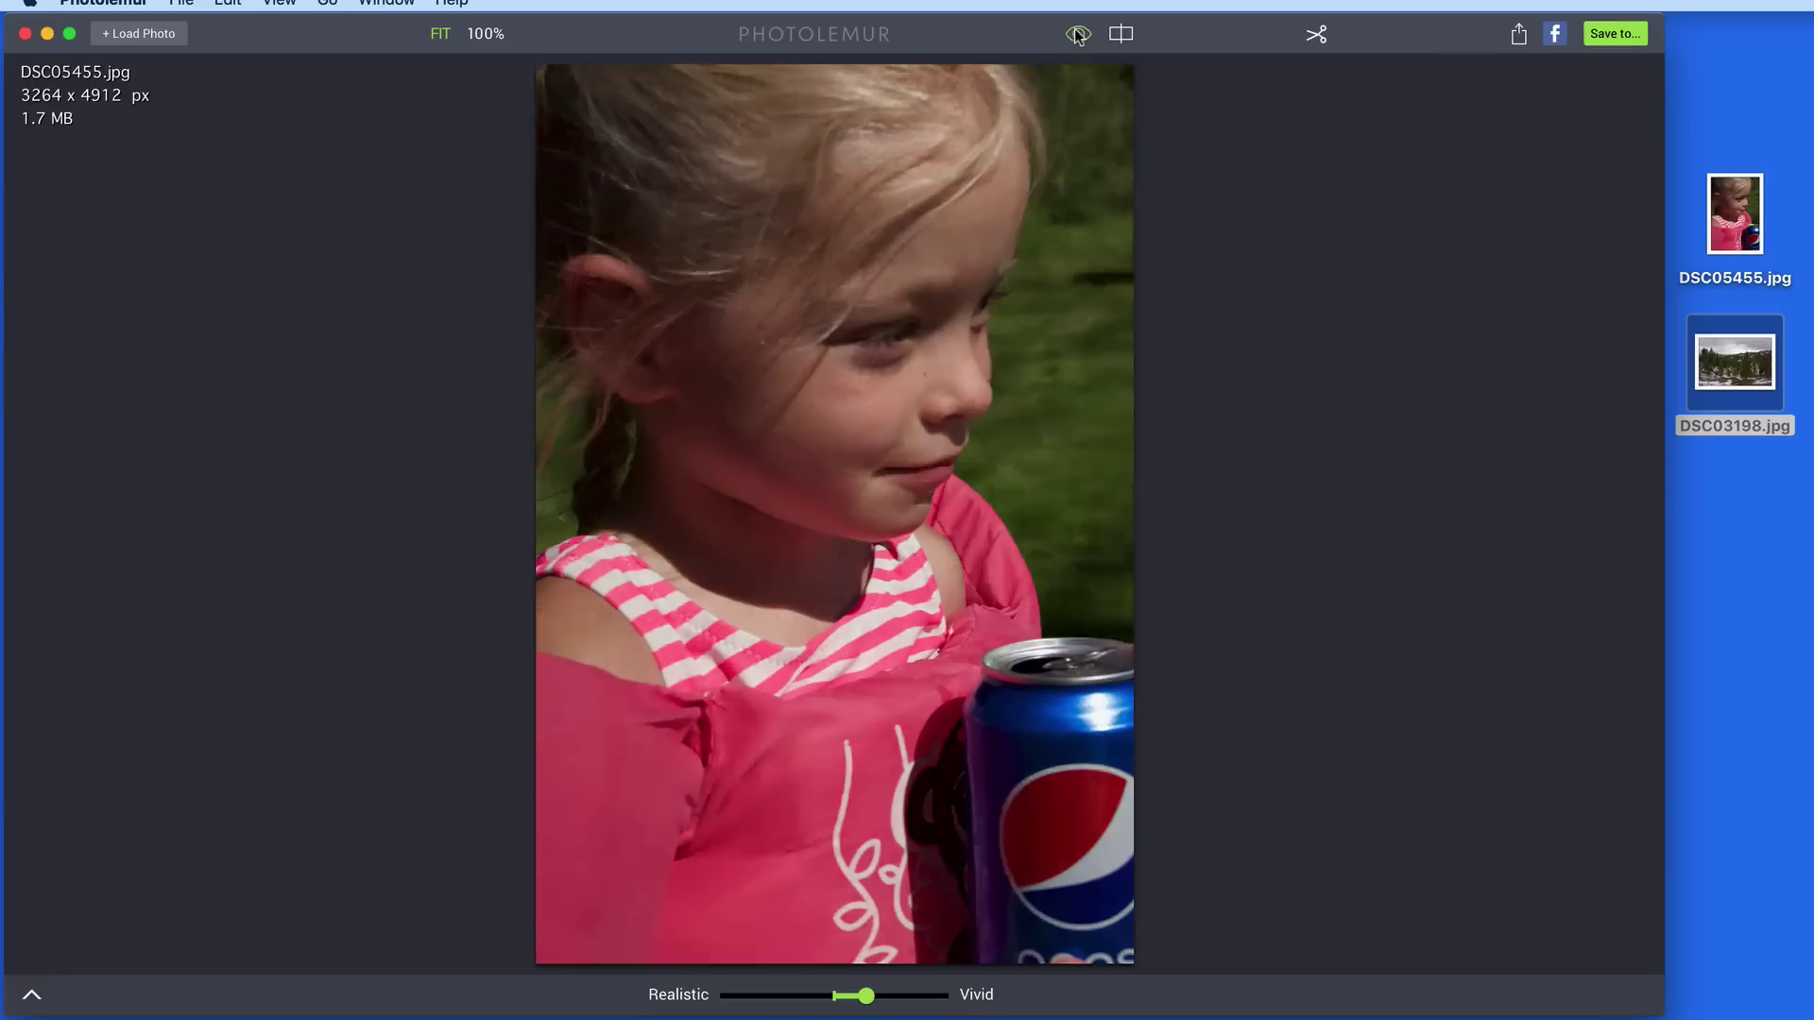
pyautogui.click(1077, 36)
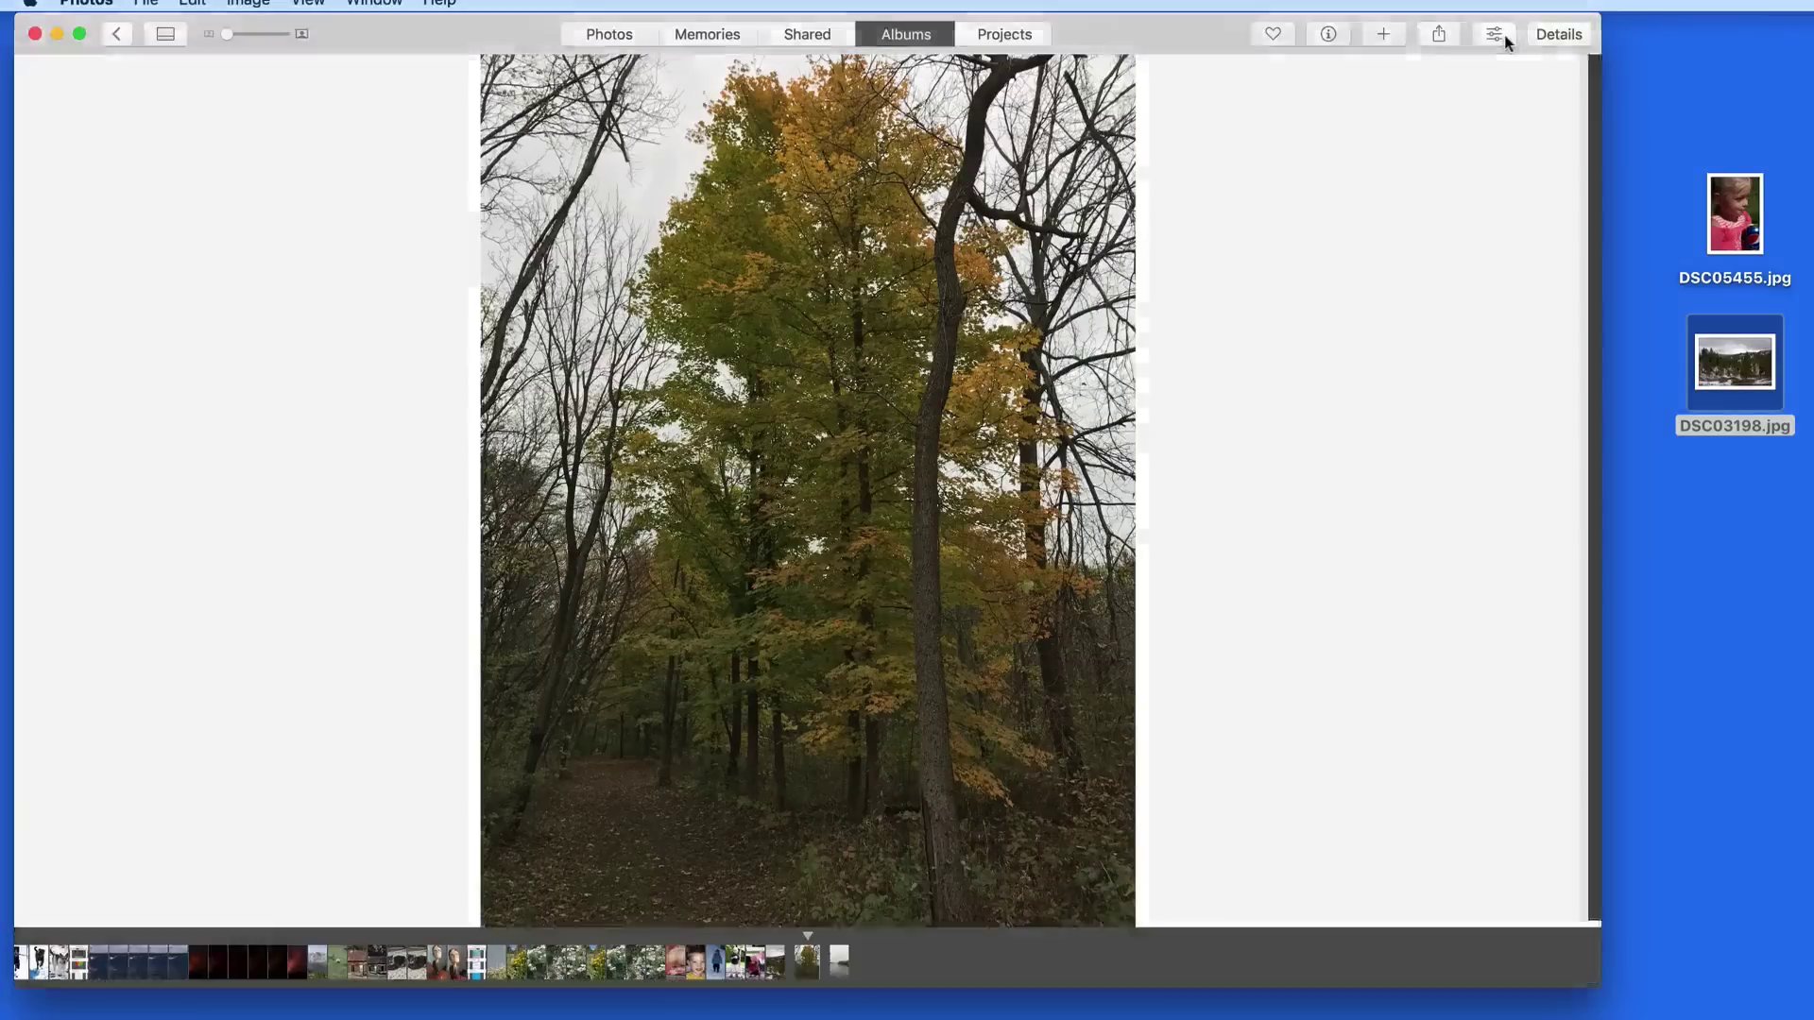
# Open forest photo IMG_1233.jpg in the Photolemur extension from Photos' Edit view
pyautogui.click(1504, 38)
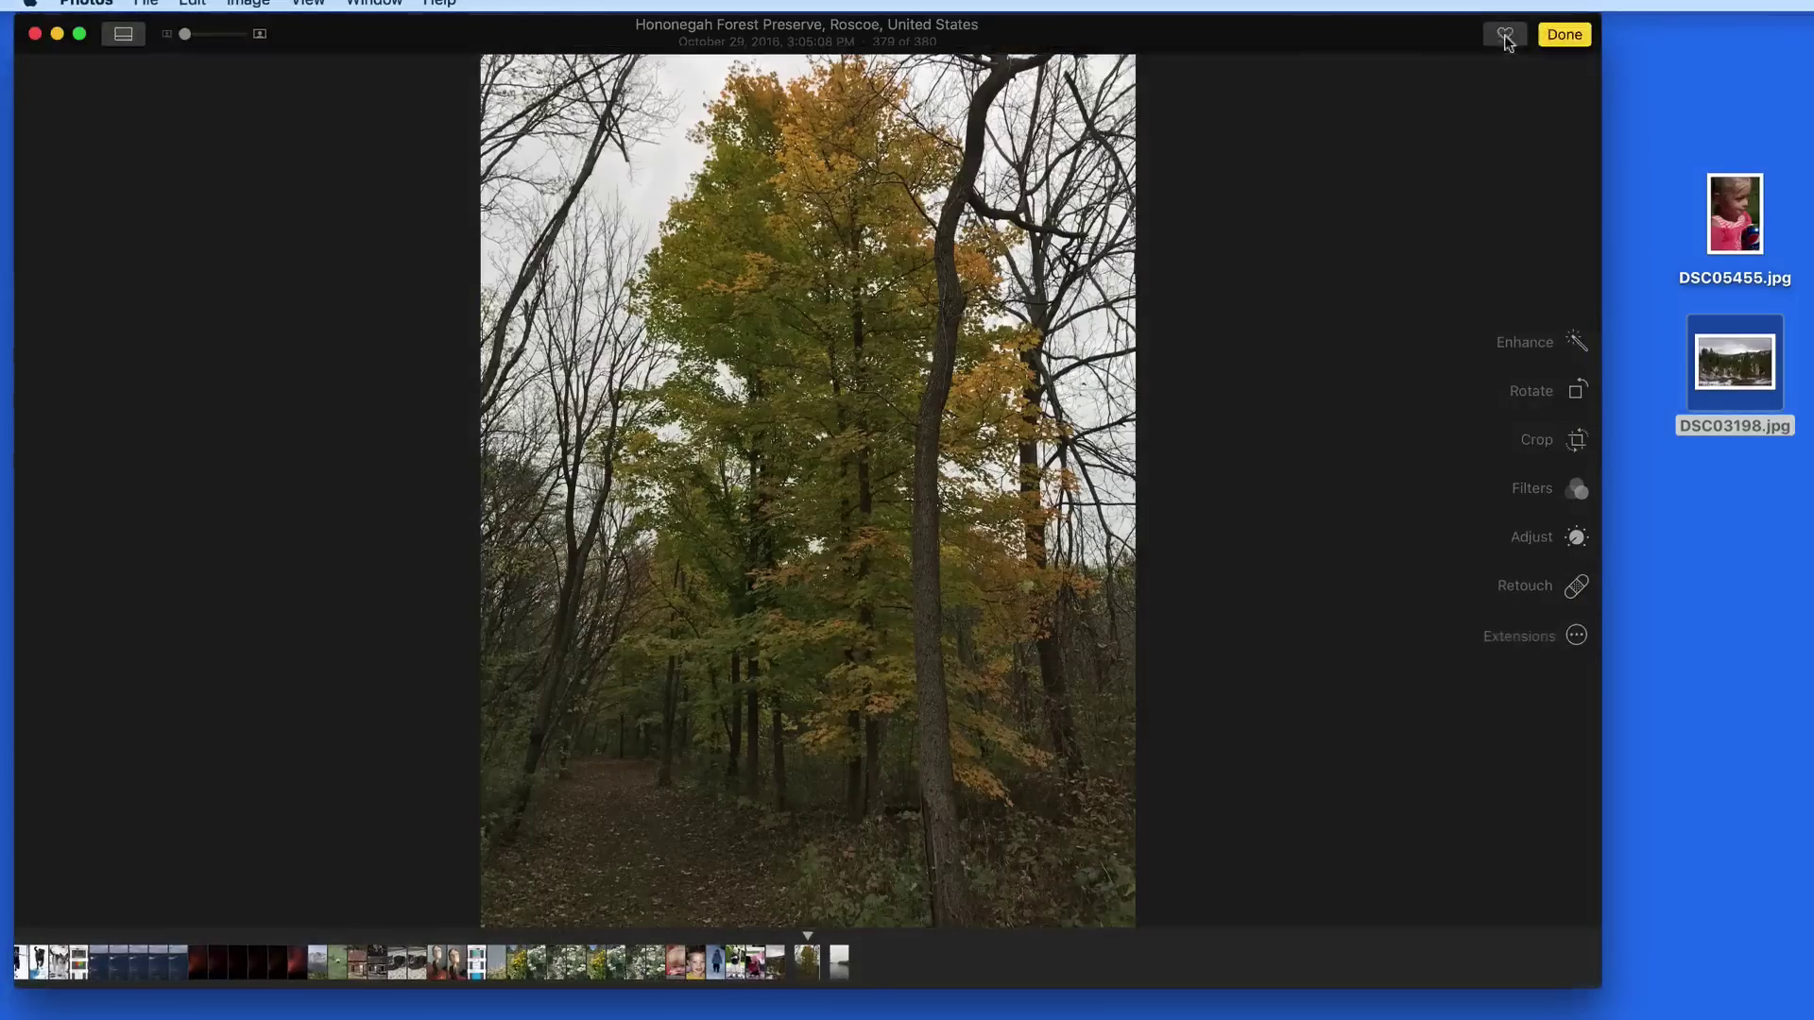
pyautogui.click(1576, 636)
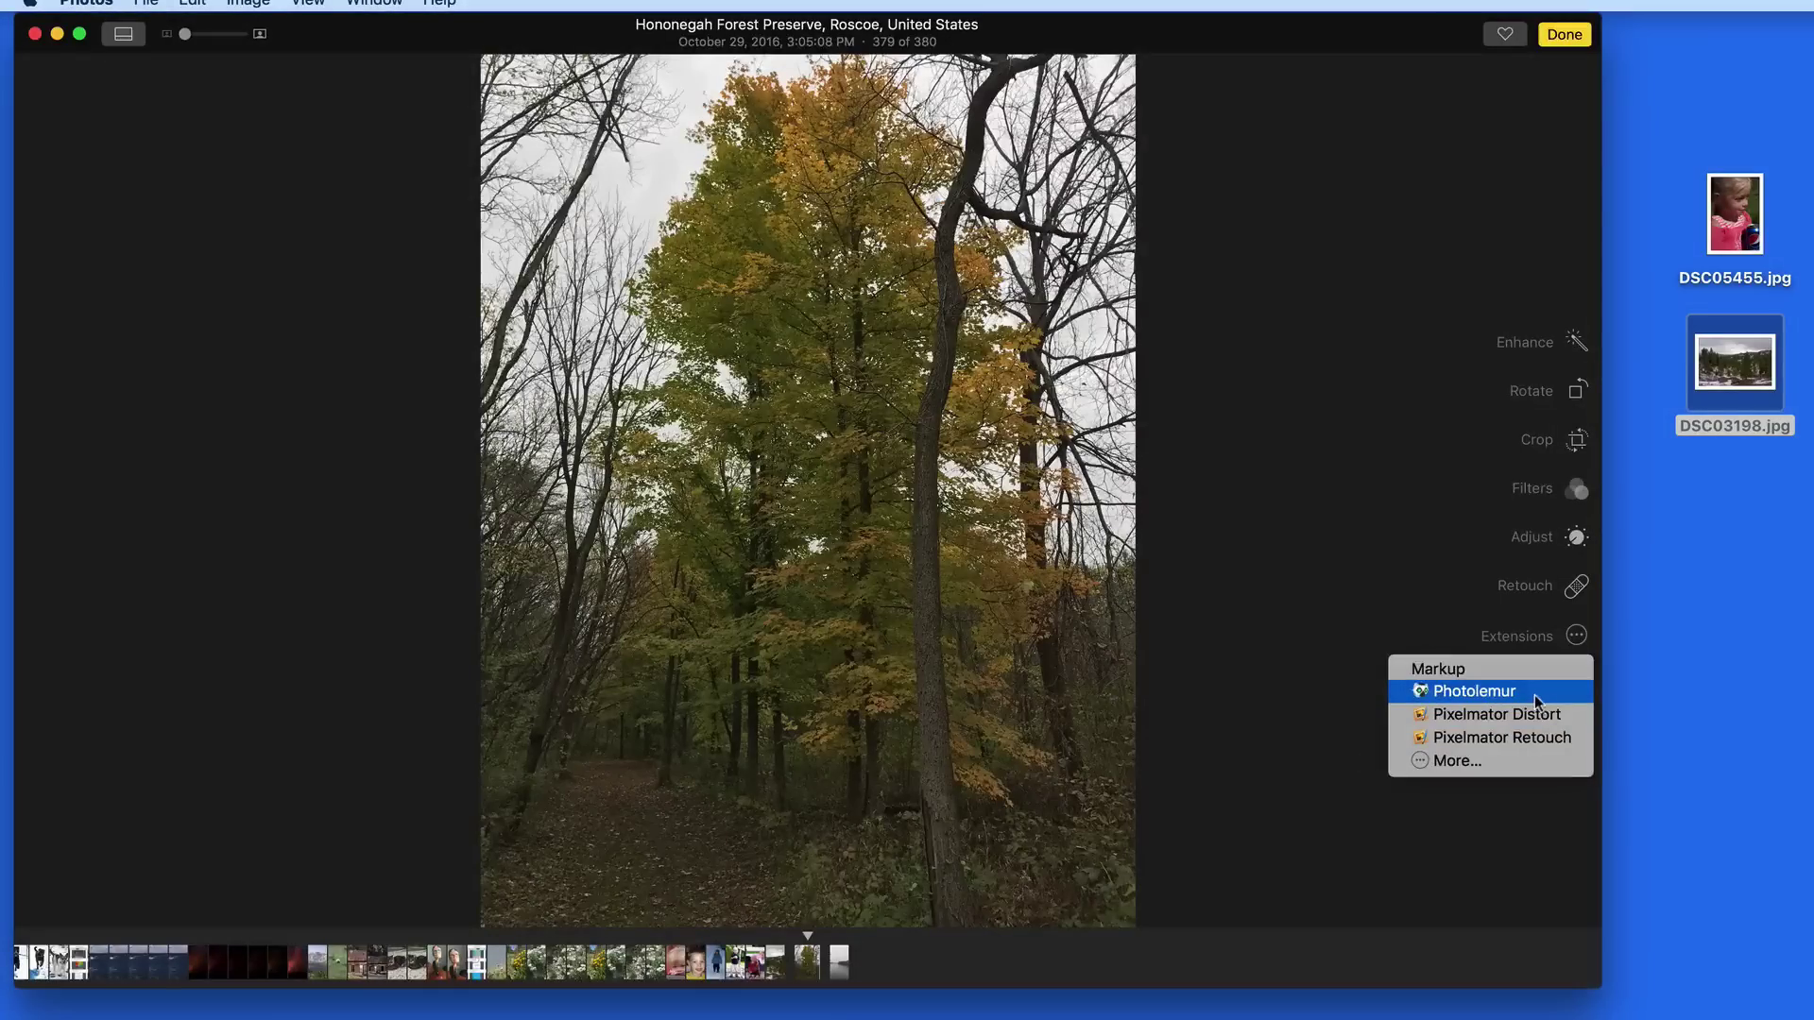
pyautogui.click(1535, 695)
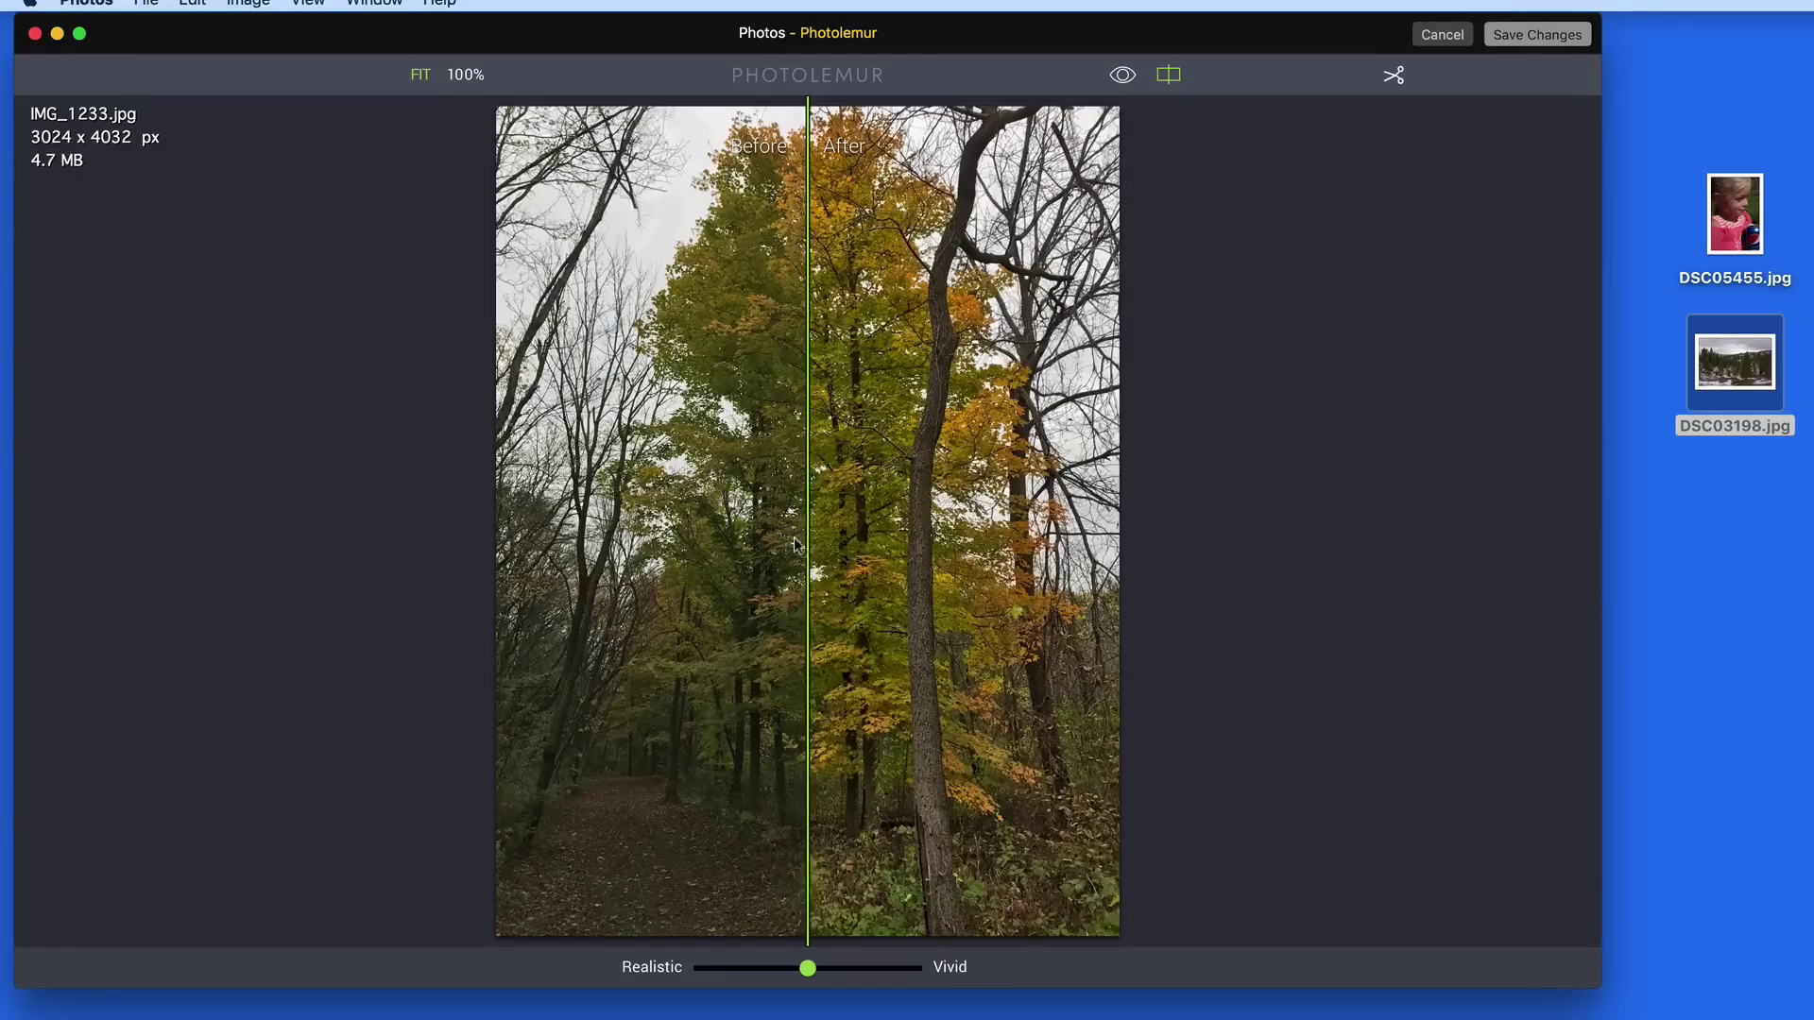
# Raise the forest photo's vividness slightly, compare with the original, and save changes
pyautogui.moveTo(807, 547)
pyautogui.mouseDown()
pyautogui.moveTo(758, 547)
pyautogui.moveTo(777, 547)
pyautogui.mouseUp()
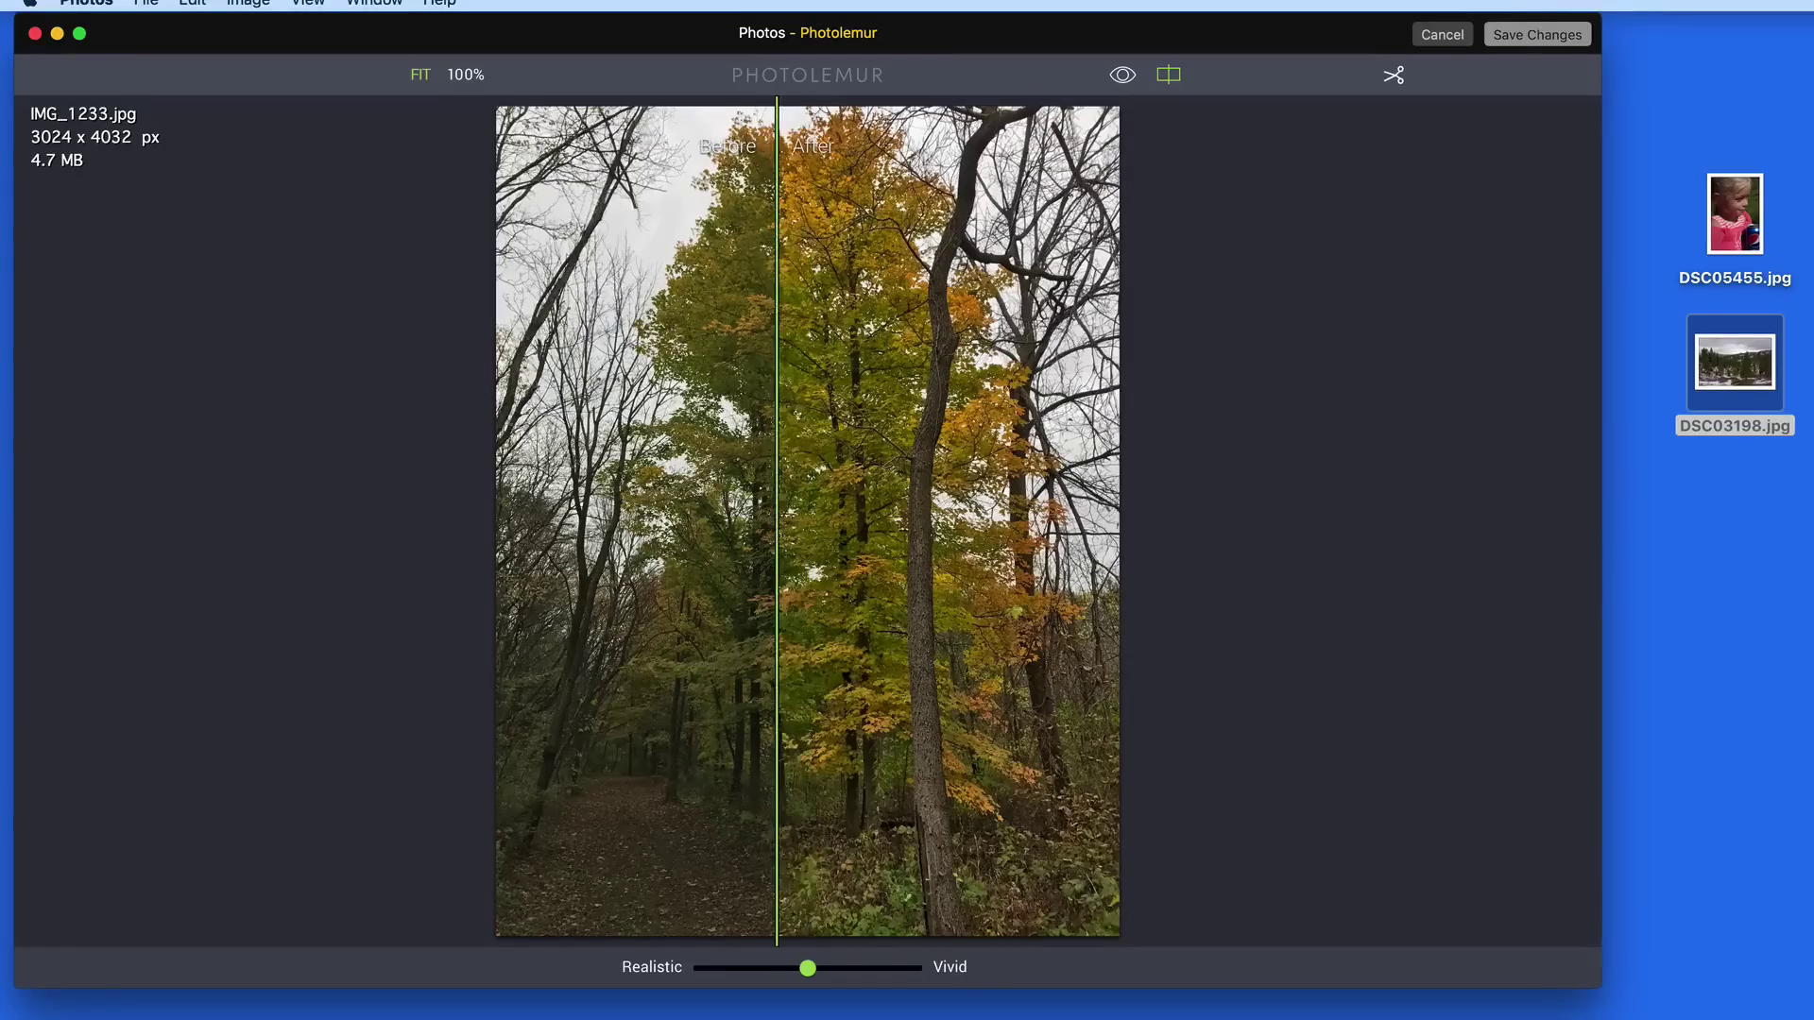
pyautogui.click(844, 968)
pyautogui.click(1169, 74)
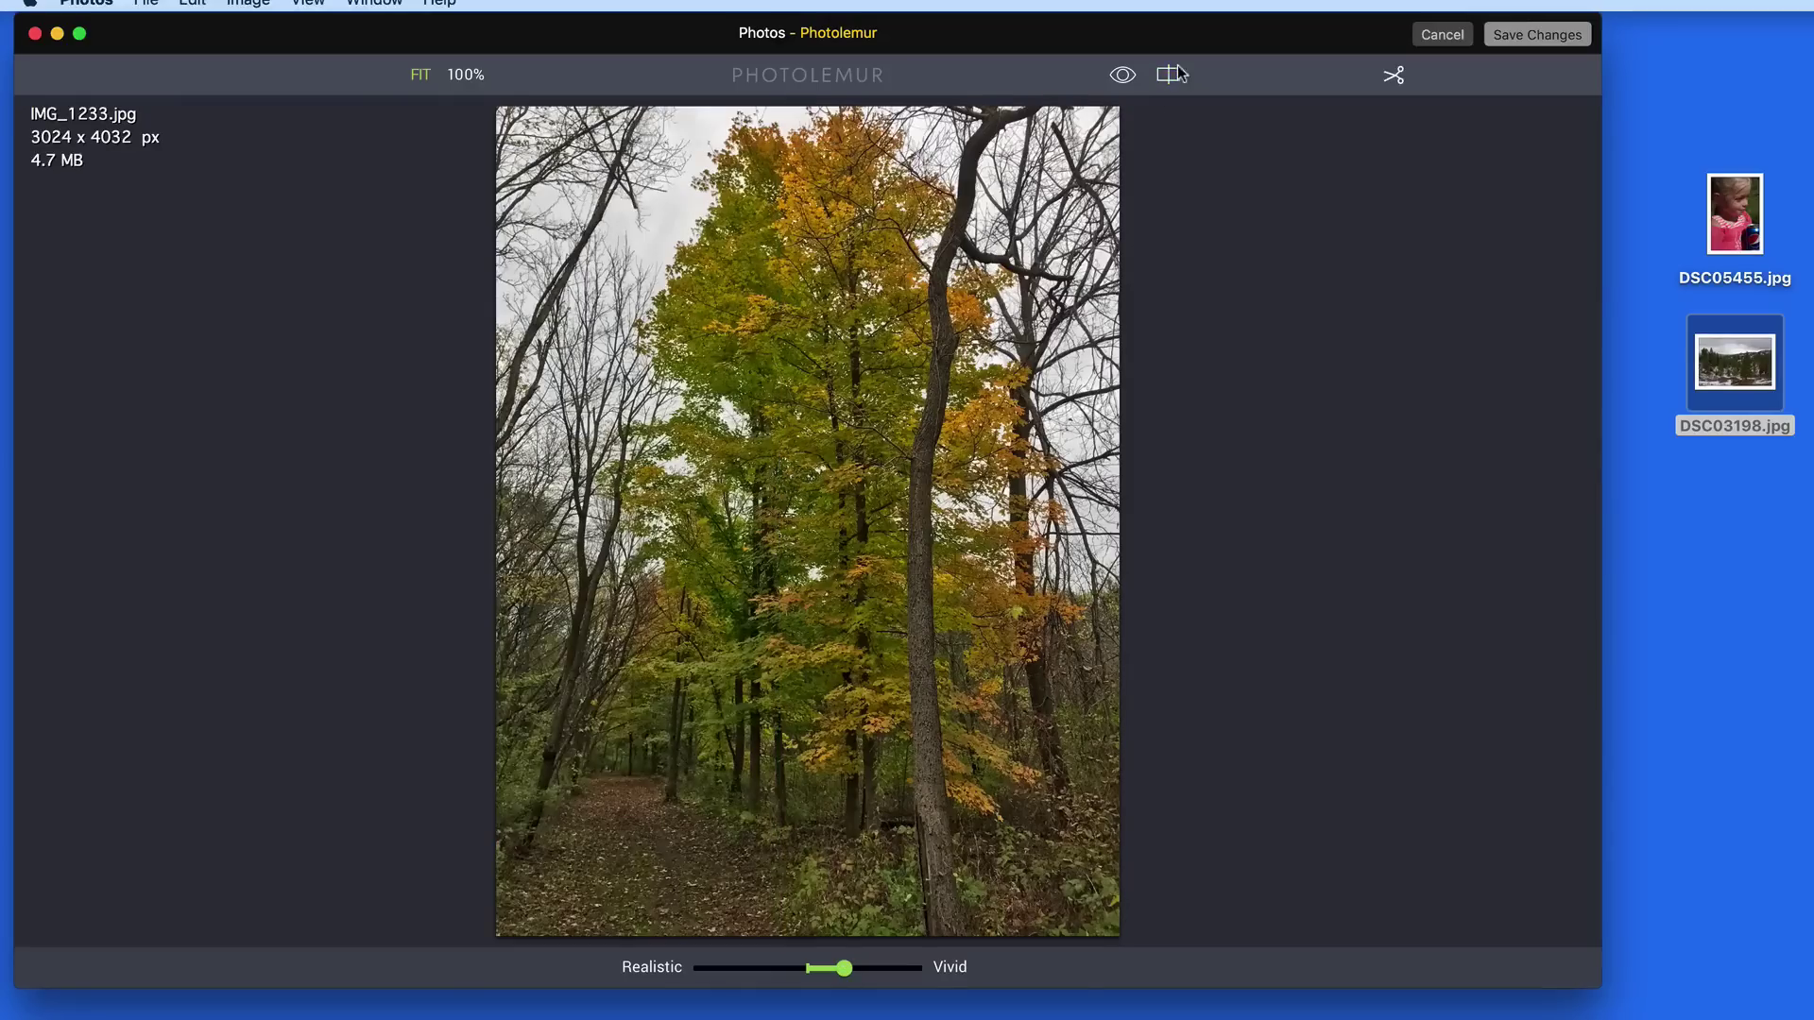
pyautogui.click(1125, 76)
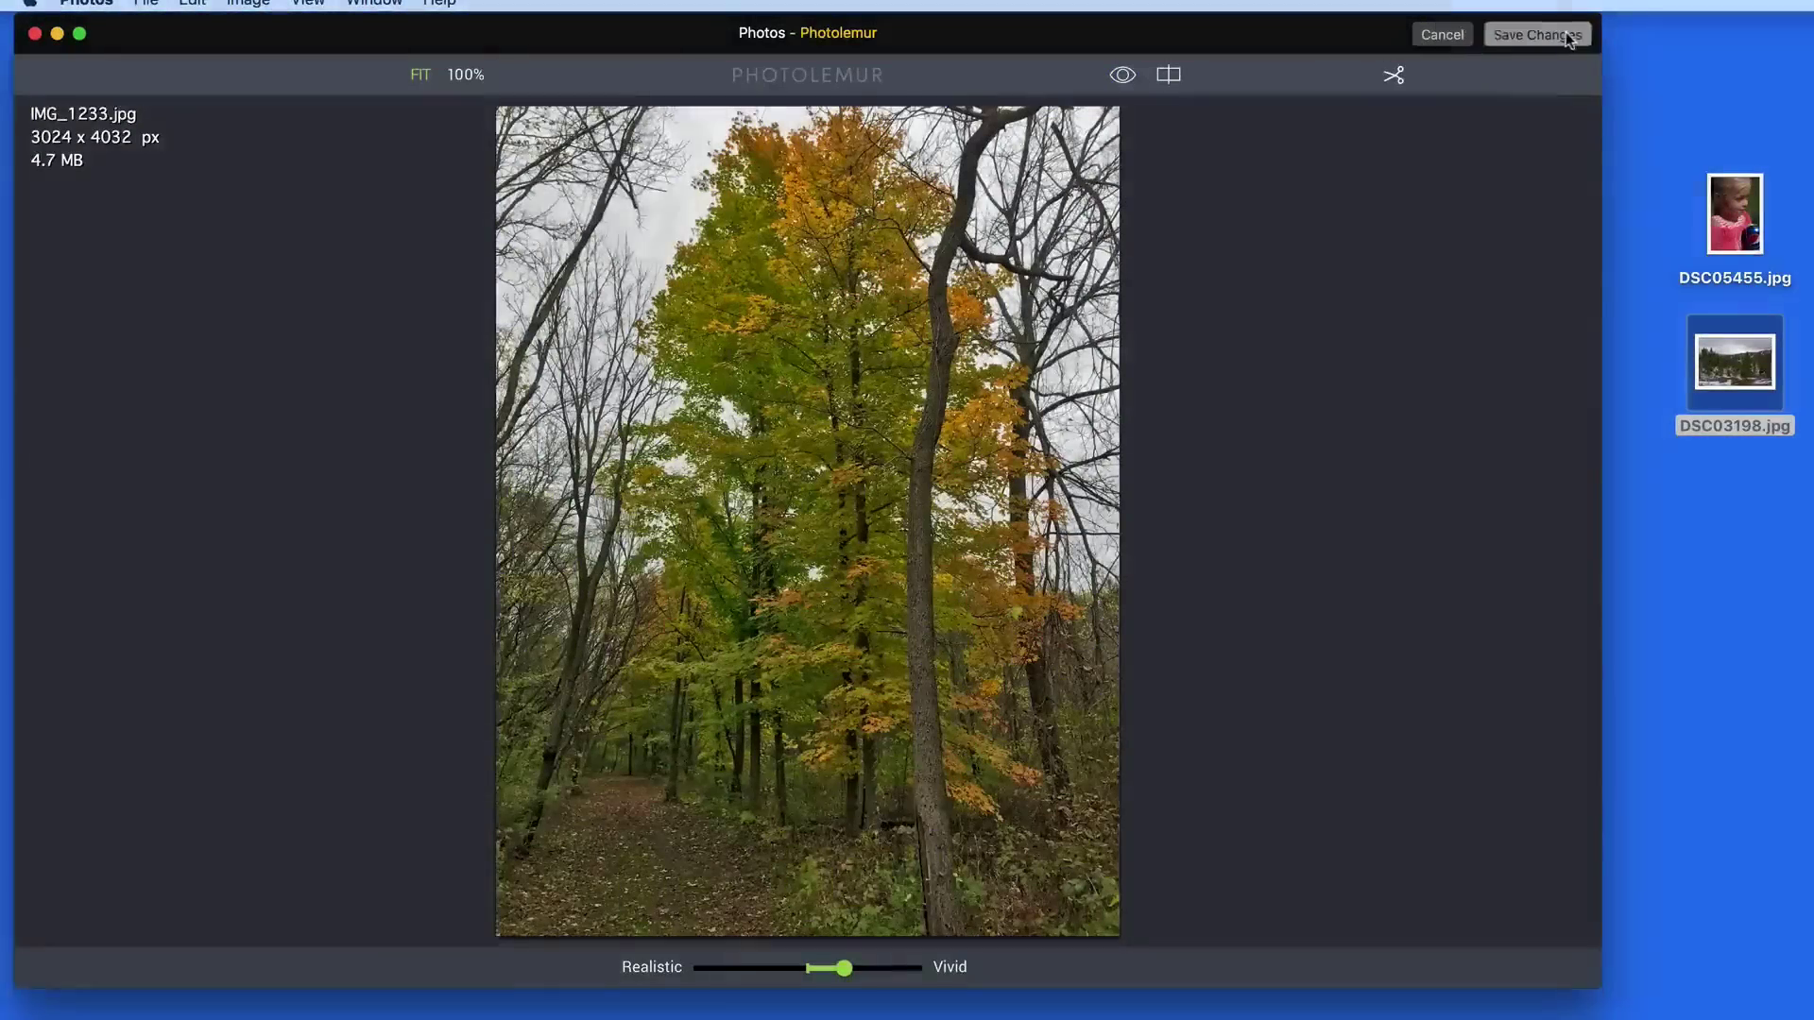
pyautogui.click(1566, 34)
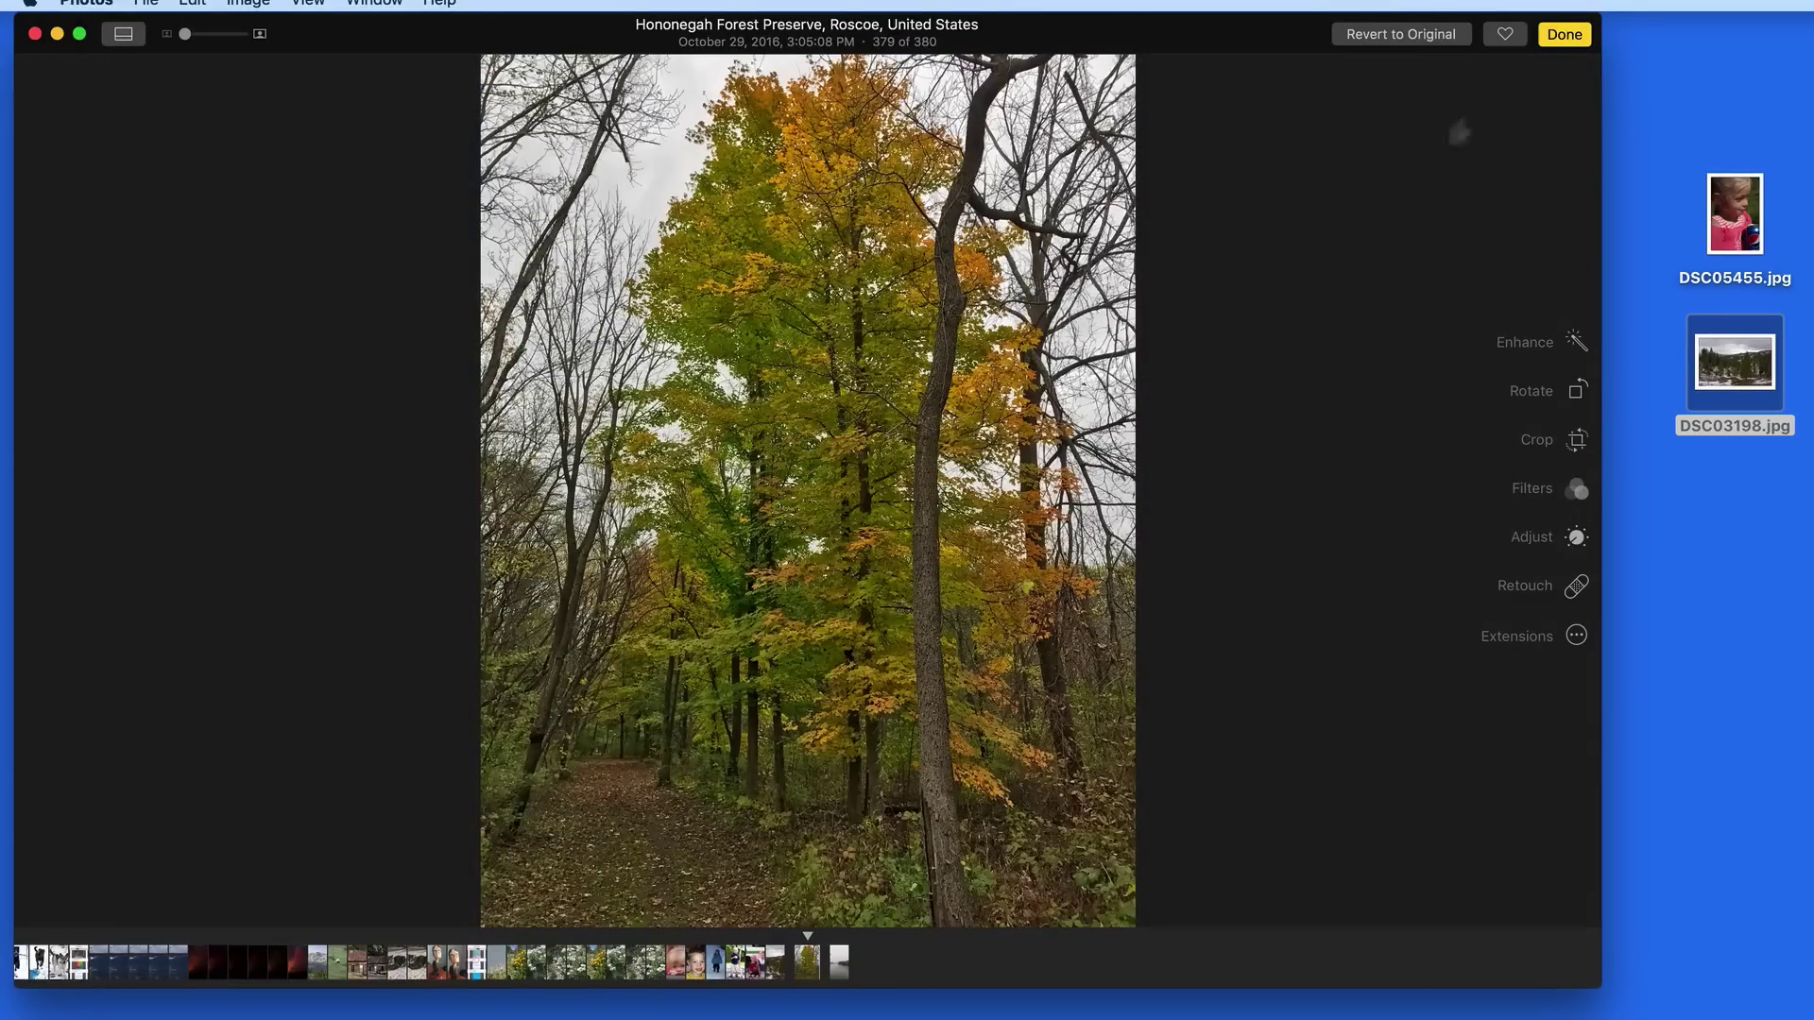
pyautogui.click(1565, 36)
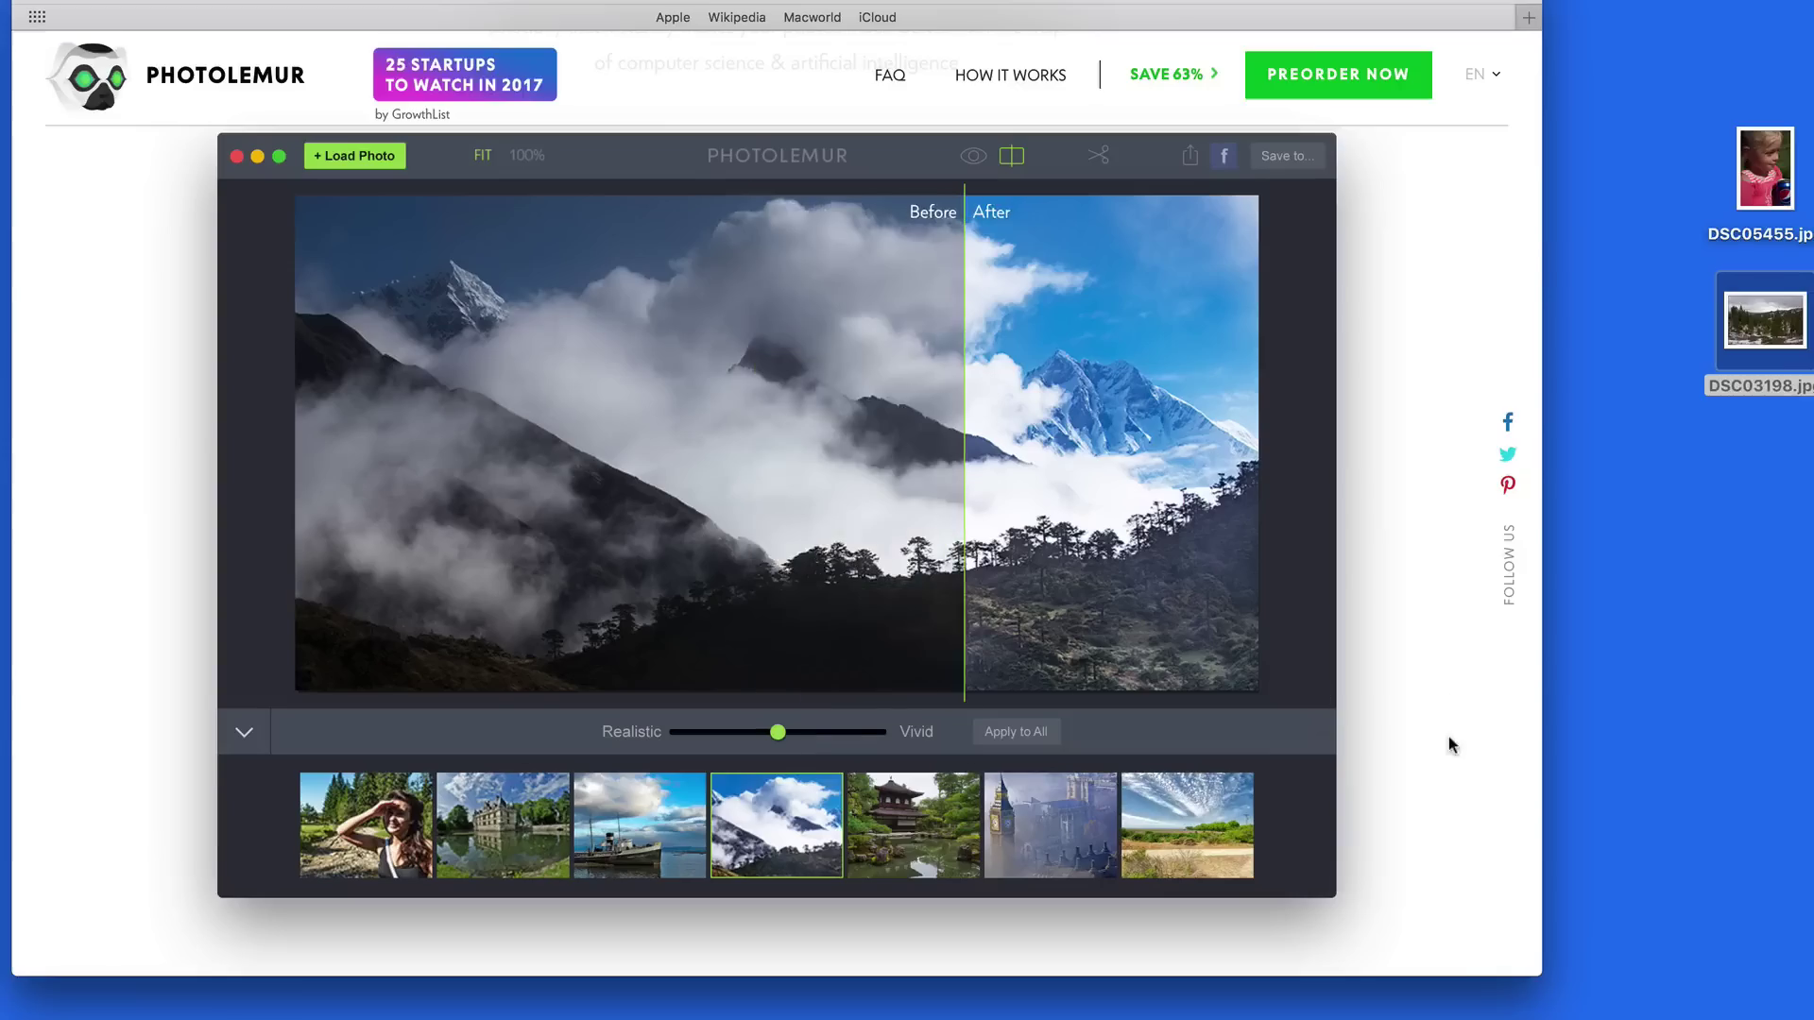
# Scroll the Photolemur page to the $29 pre-order offer with Lens Flare Studio
pyautogui.scroll(-10, 1451, 745)
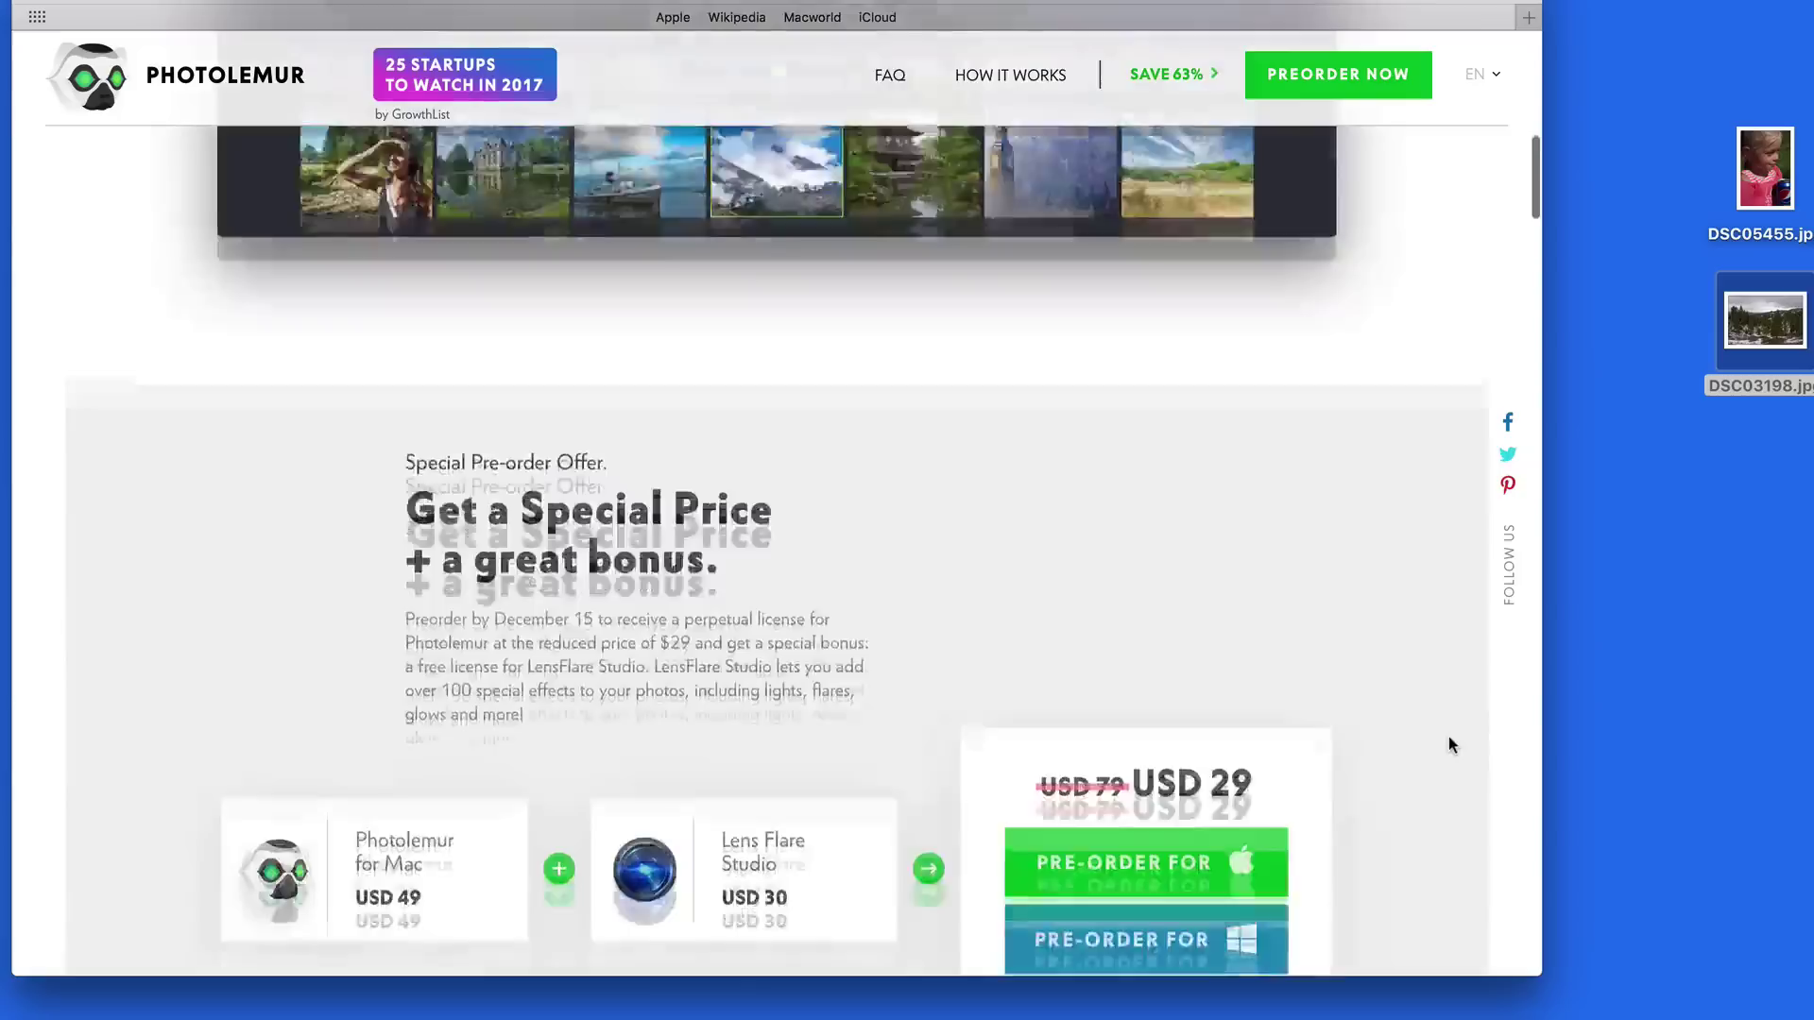